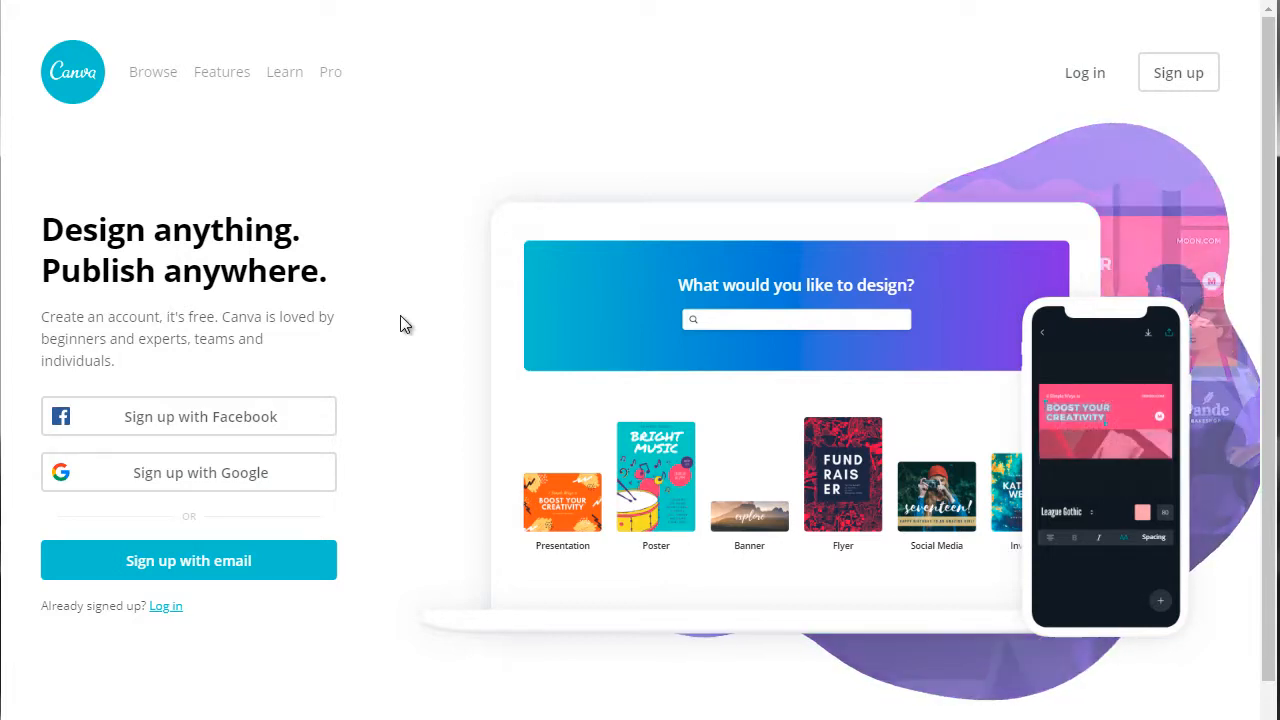
Look over the Canva home page and the Free, Pro and Unlimited plans on Stencil's pricing page
scroll(400, 318, down, 1)
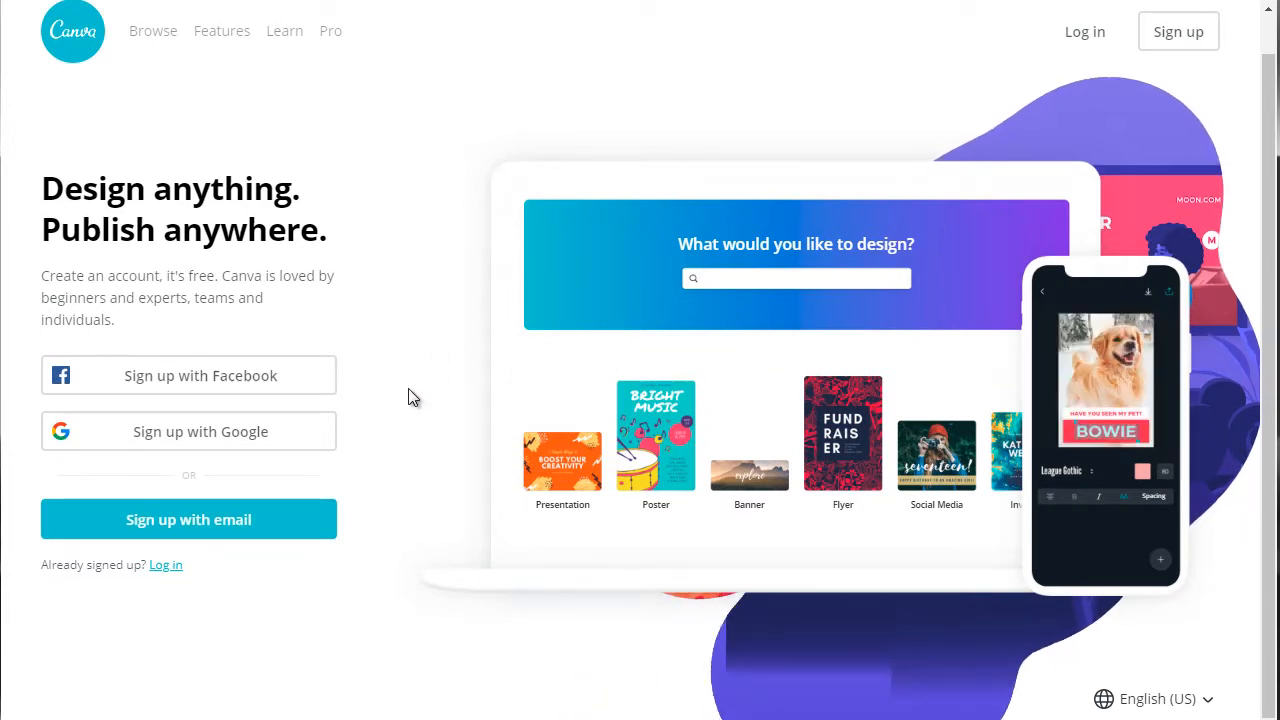
scroll(409, 397, up, 1)
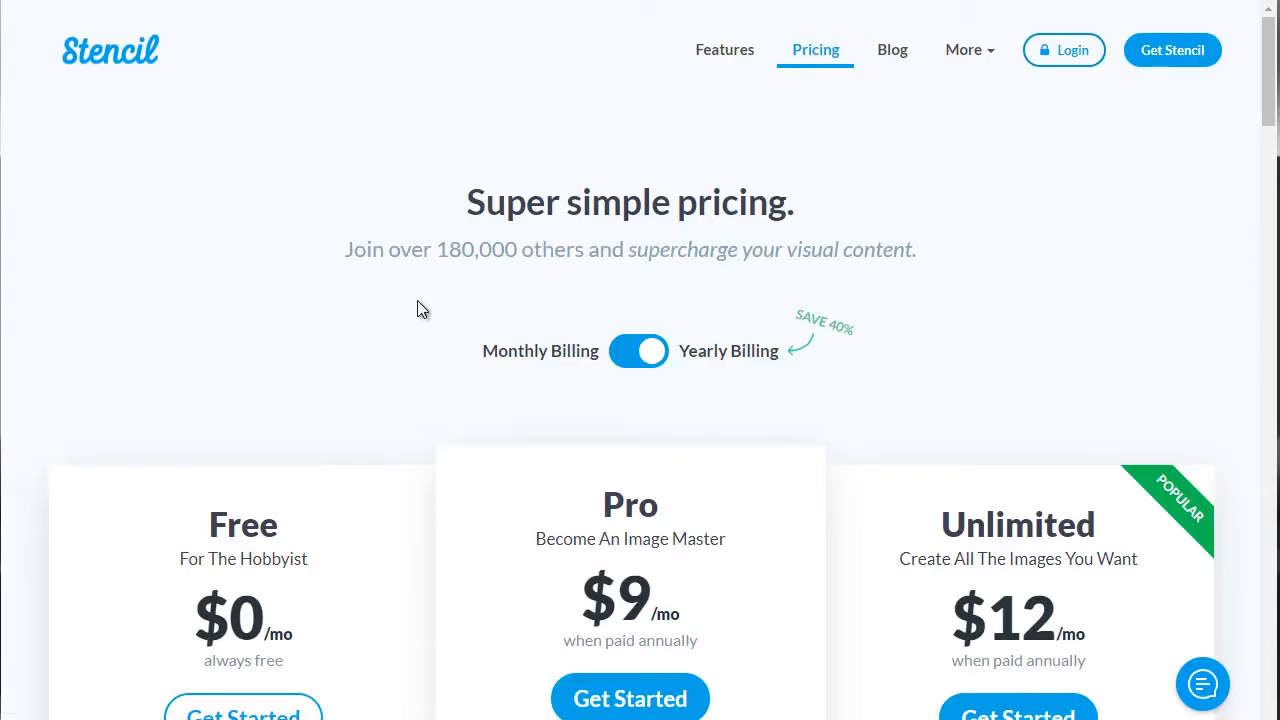
scroll(417, 300, down, 3)
scroll(403, 289, down, 3)
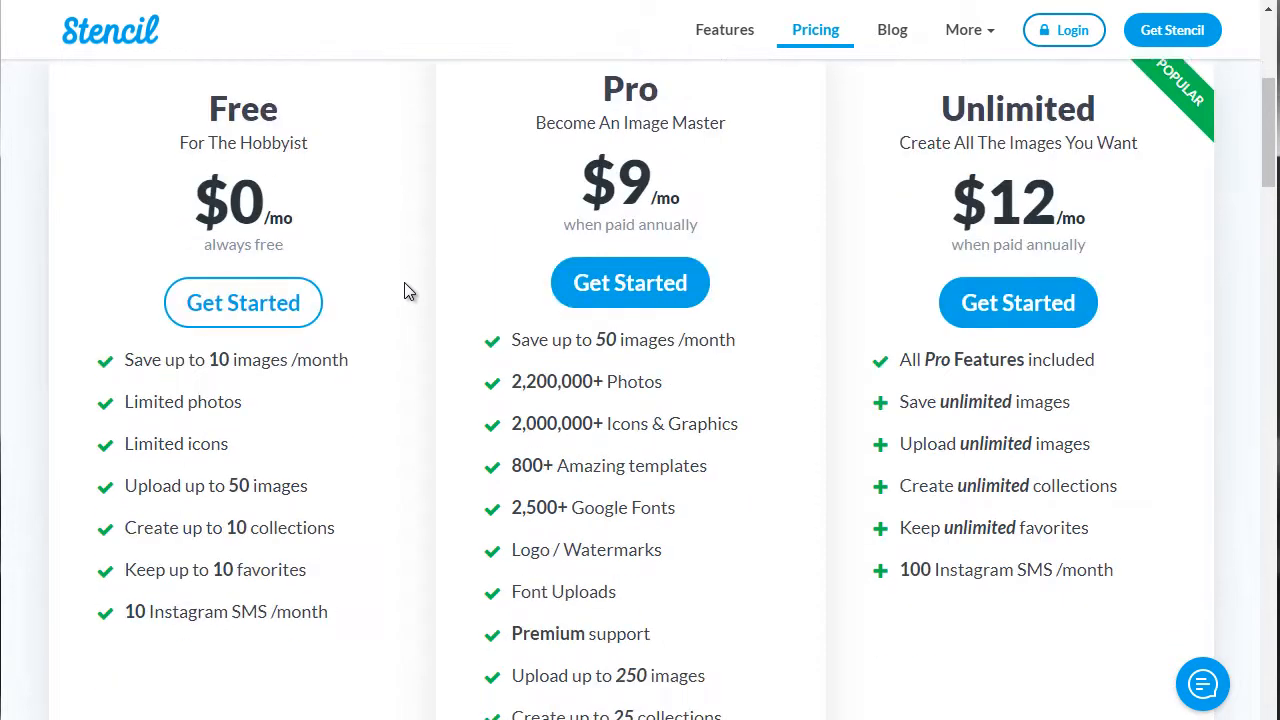
scroll(406, 283, up, 2)
Browse the available photo categories in the Stencil editor's photo library
mouse_move(293, 372)
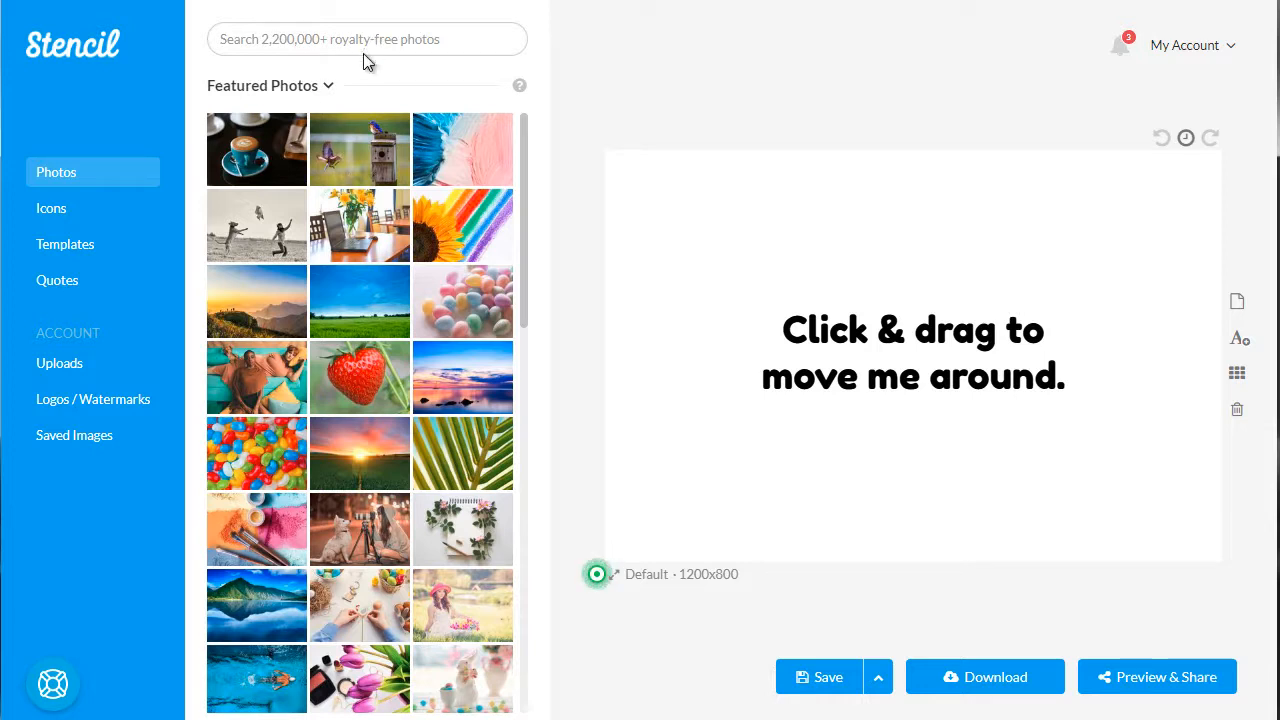
click(306, 92)
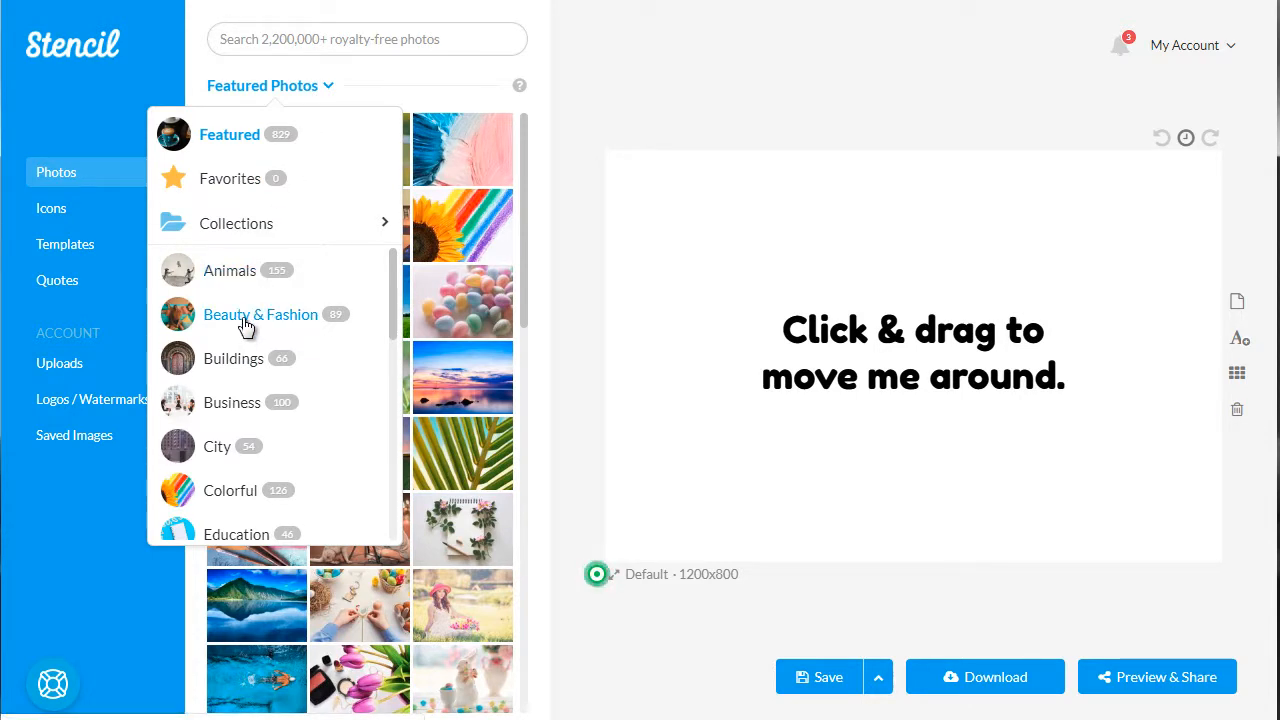
scroll(252, 400, down, 2)
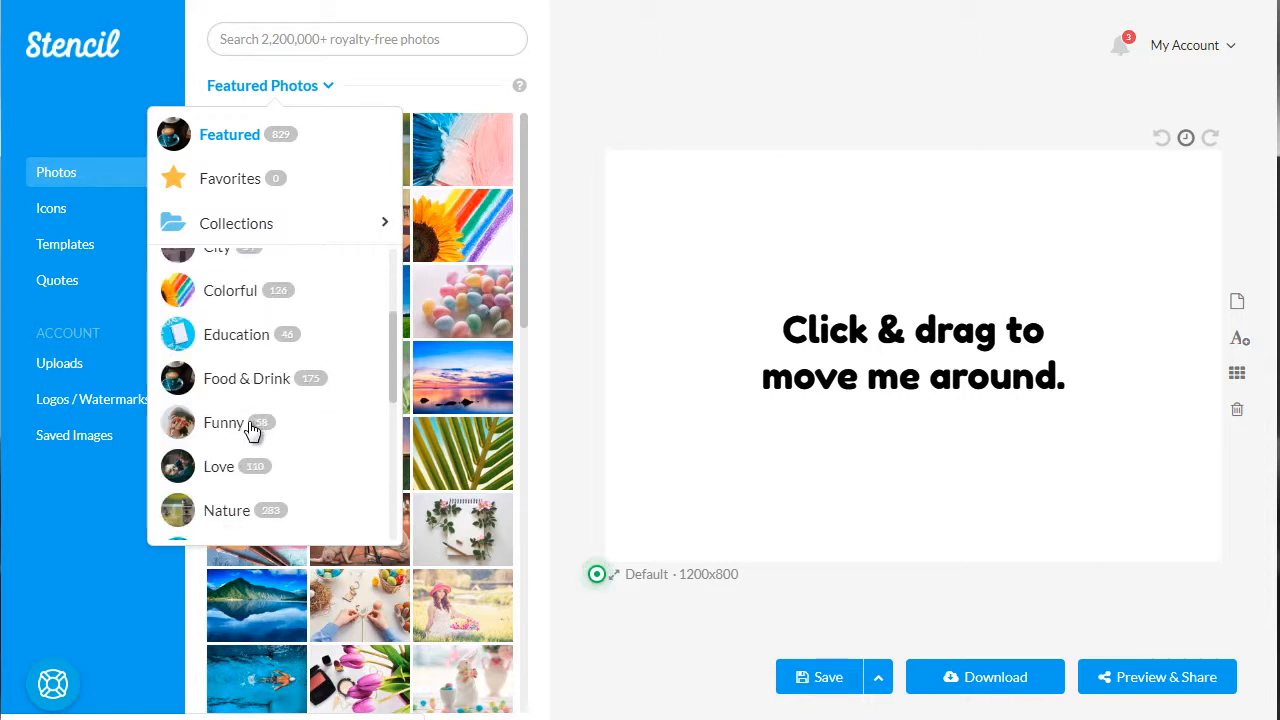
scroll(213, 470, down, 1)
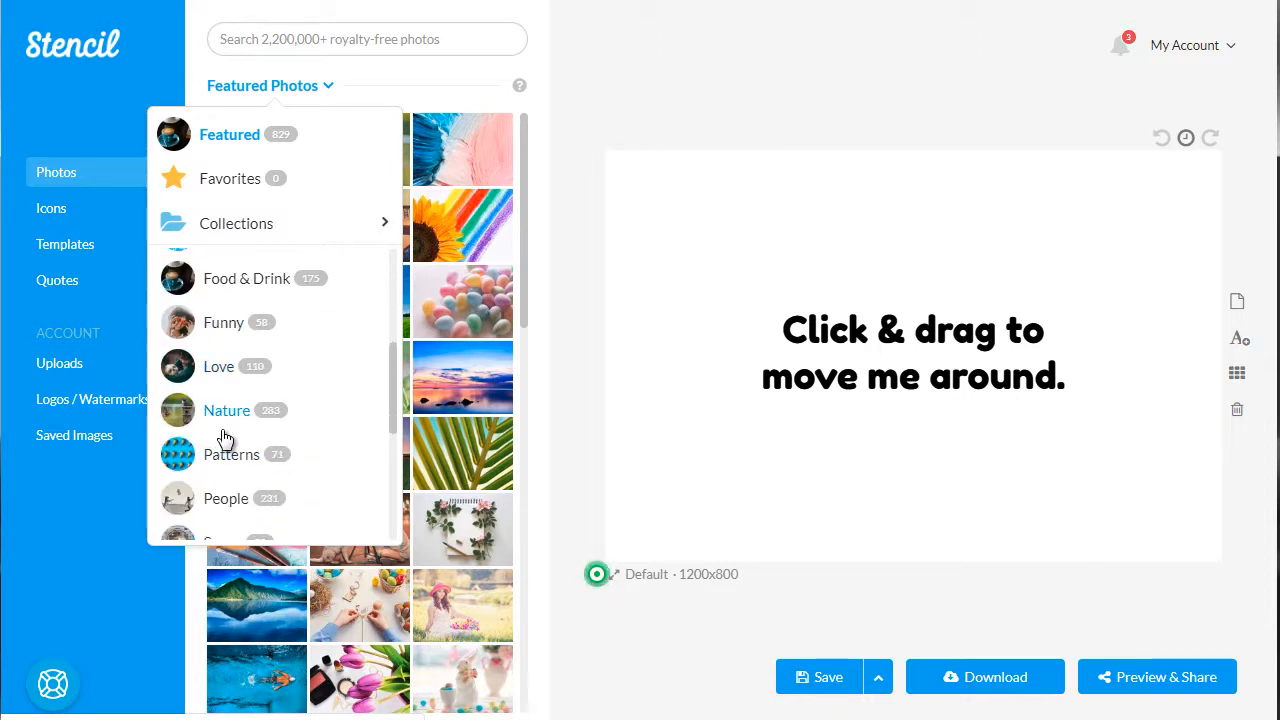
scroll(223, 434, down, 1)
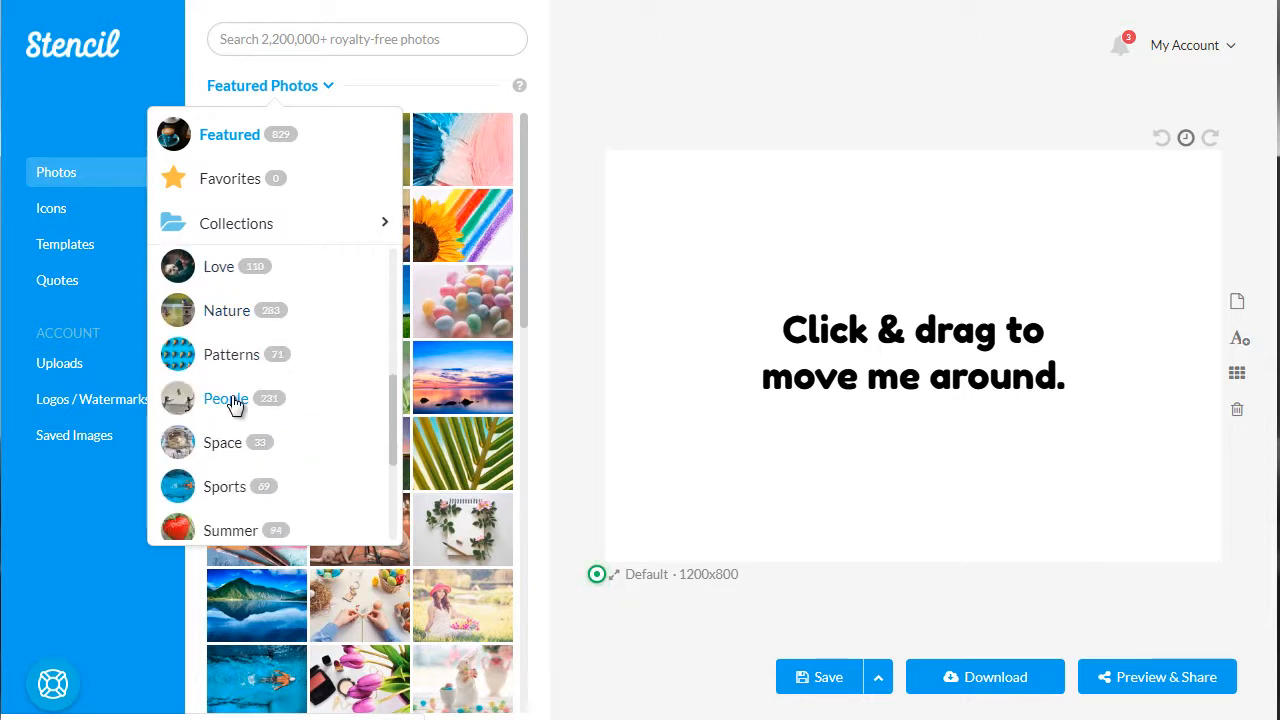
scroll(232, 404, down, 2)
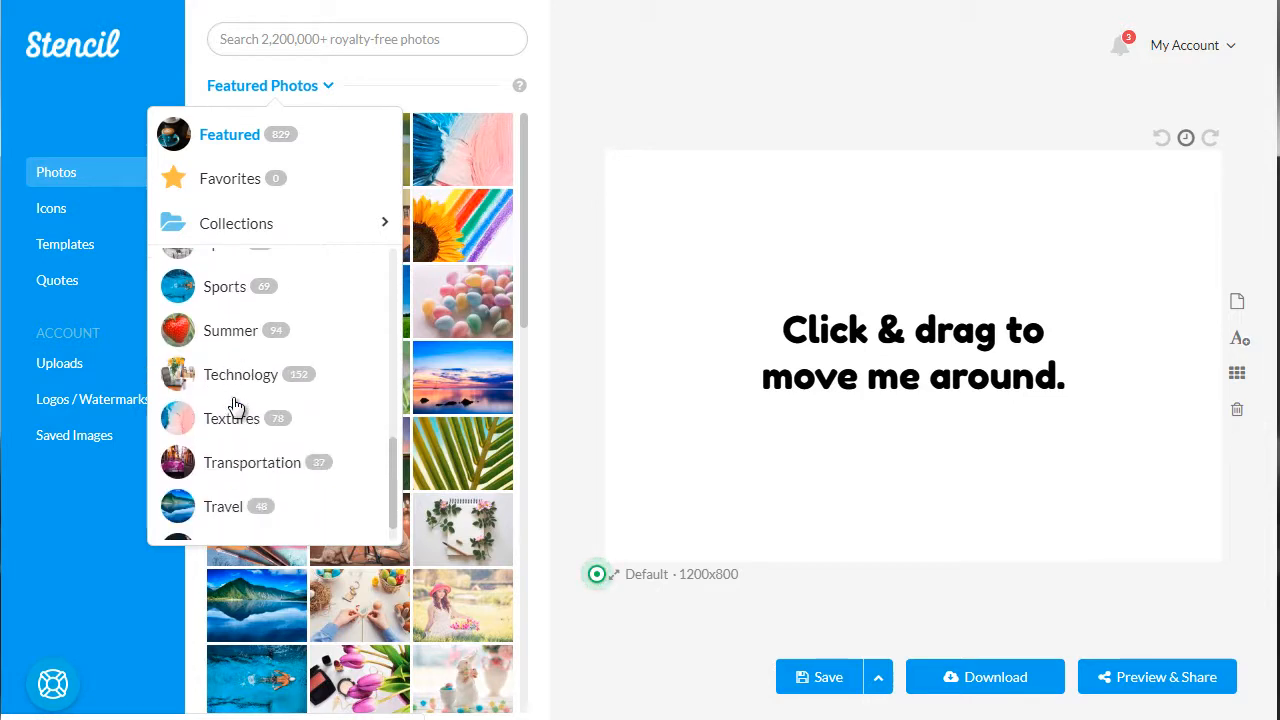
scroll(236, 428, up, 6)
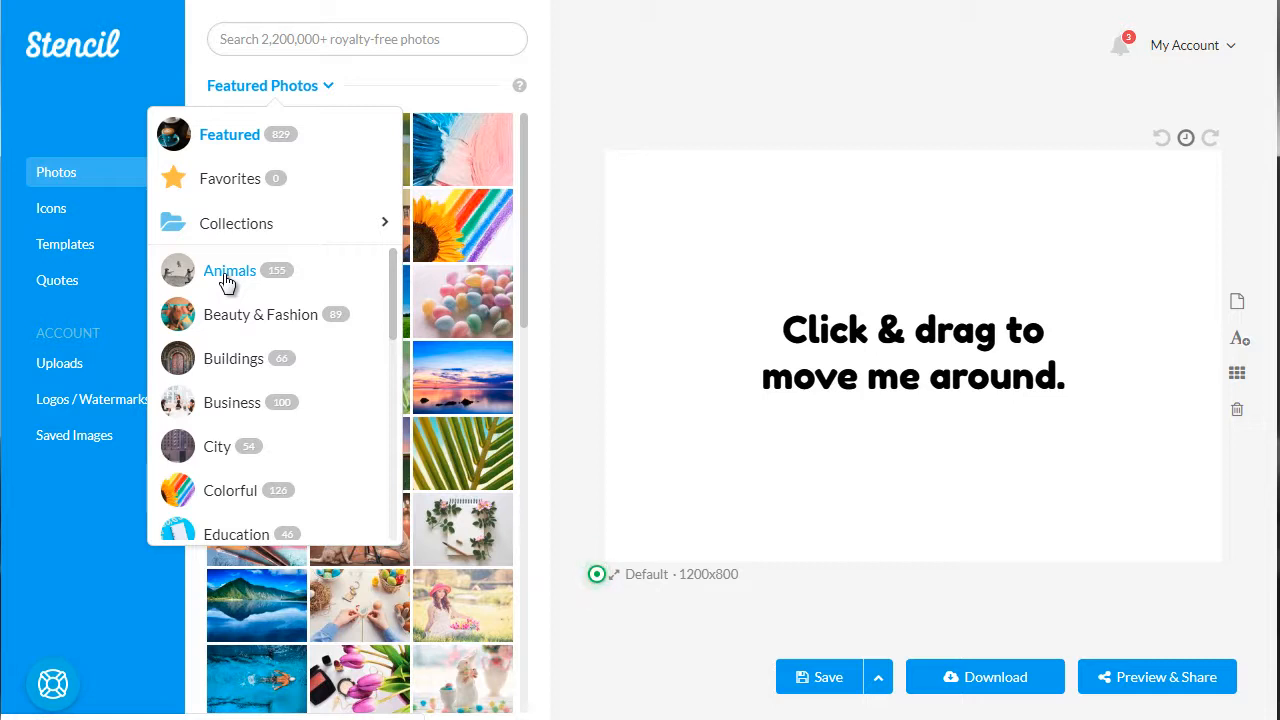
Set the featured photo of pastel speckled eggs as the canvas background
click(299, 34)
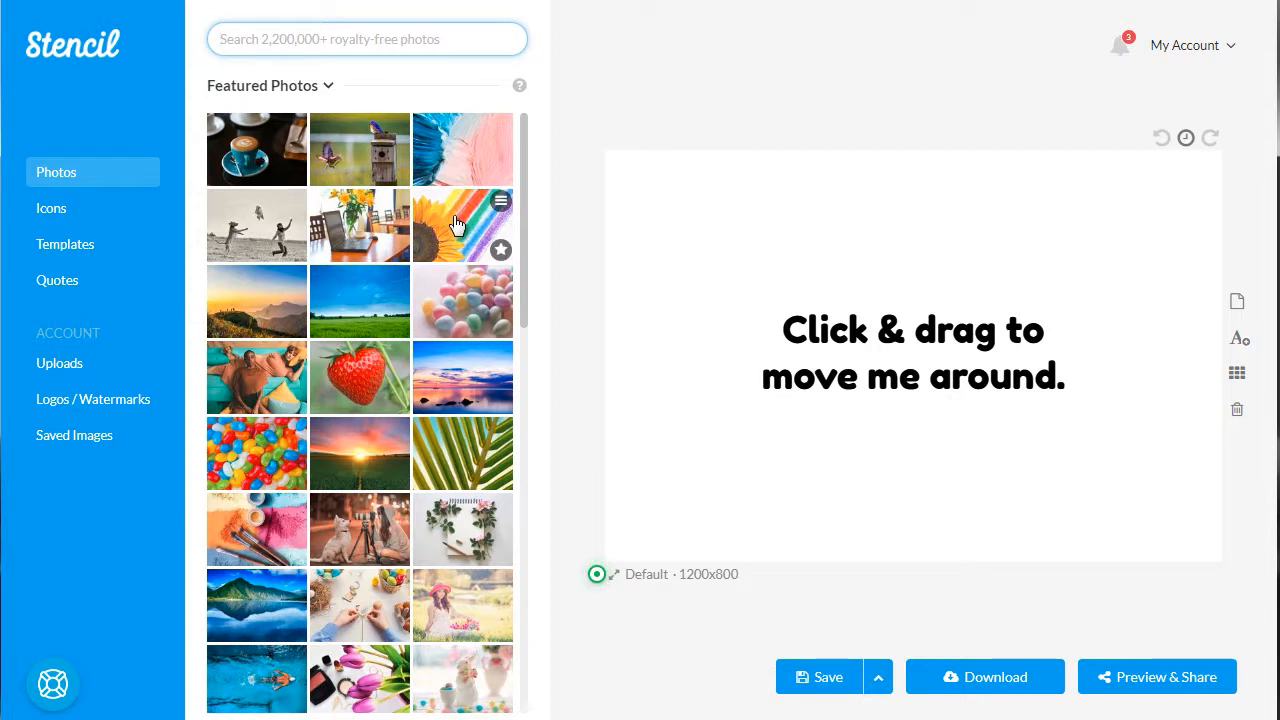
click(456, 307)
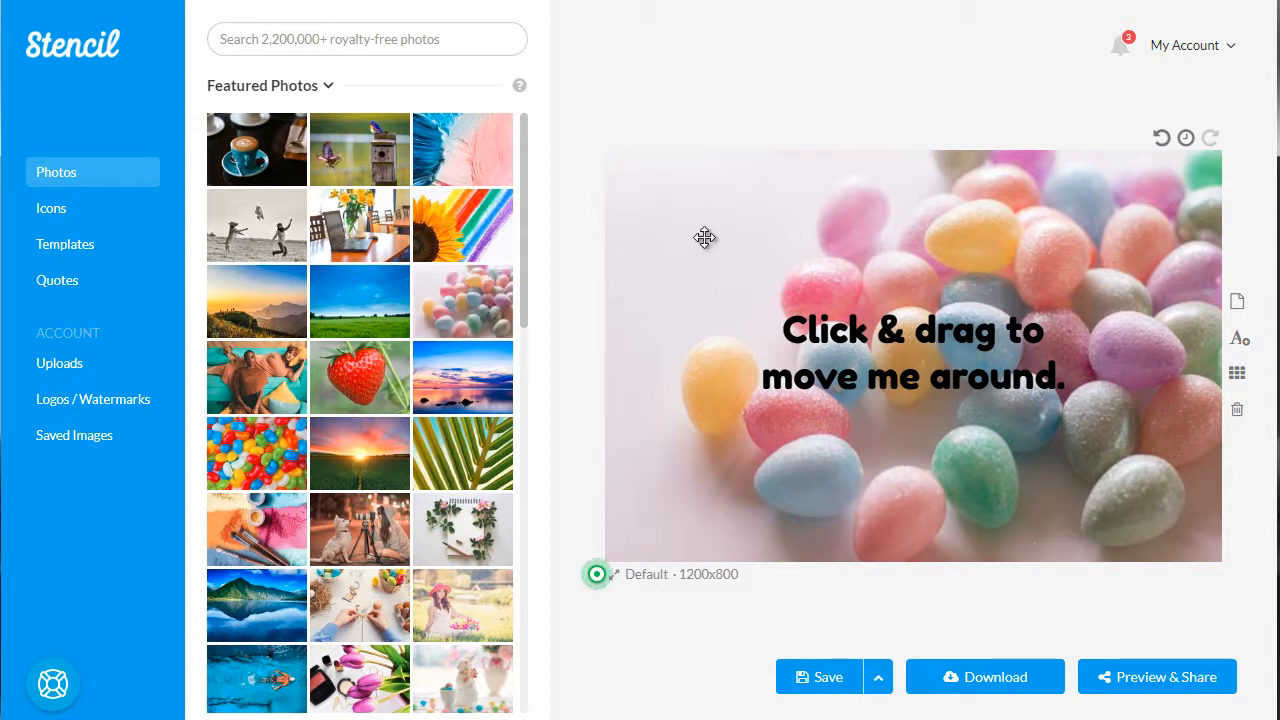
click(842, 341)
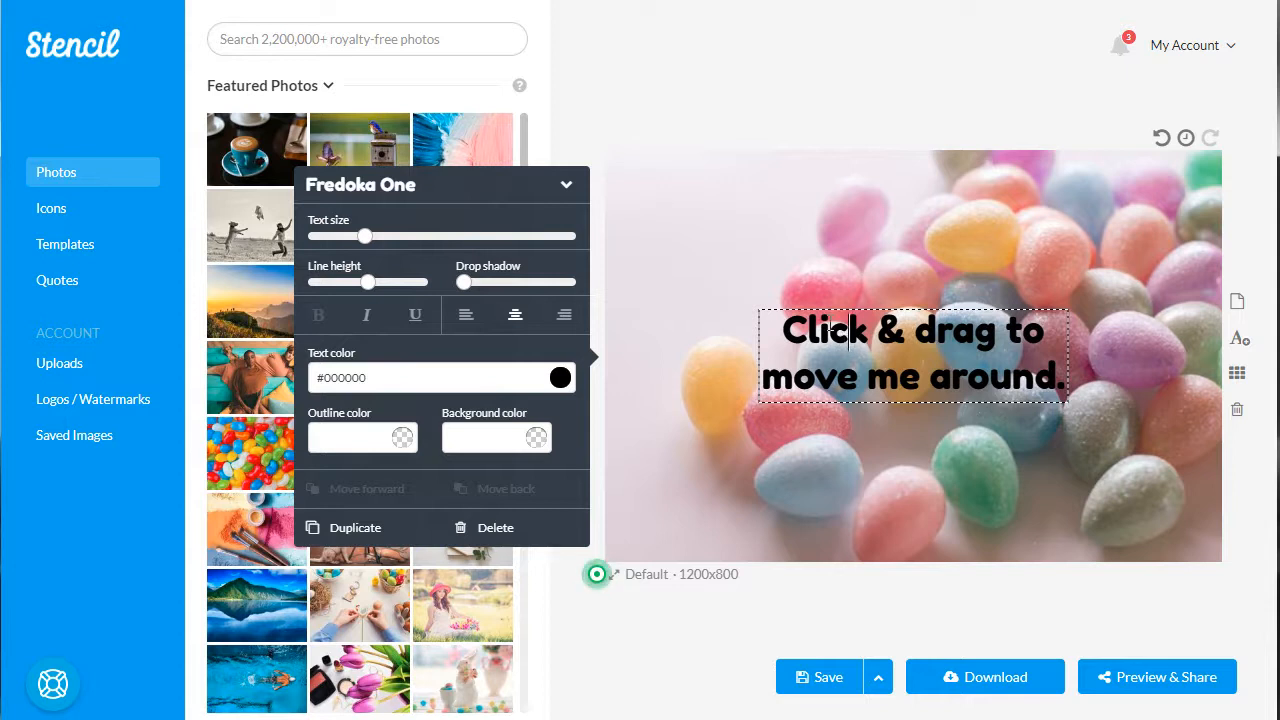
click(761, 88)
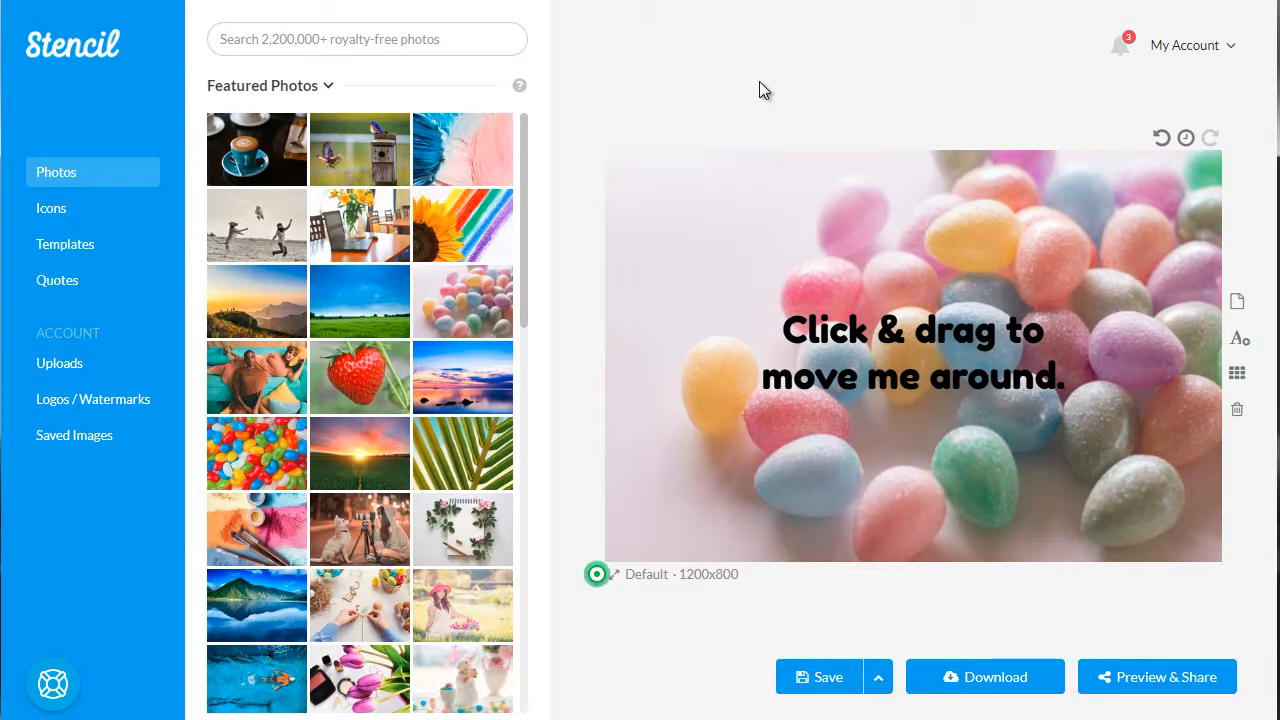
Search the quotes library for "confidence"
click(52, 285)
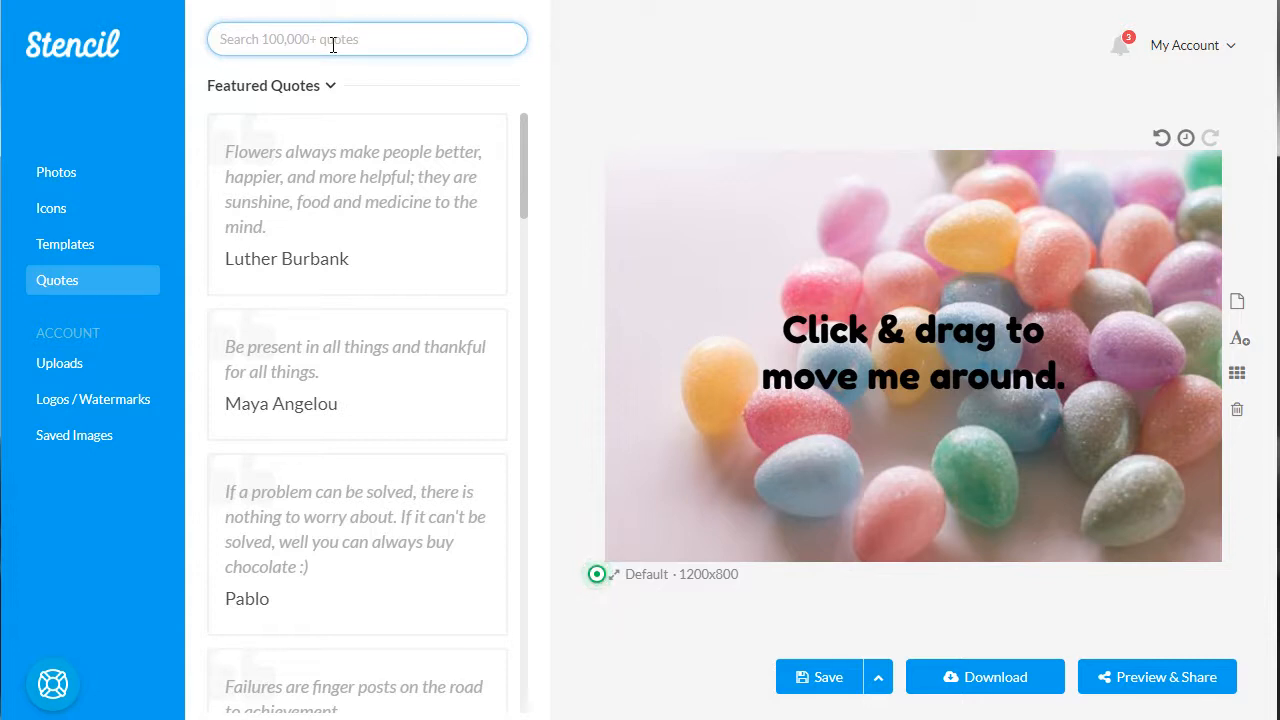
text(confidence)
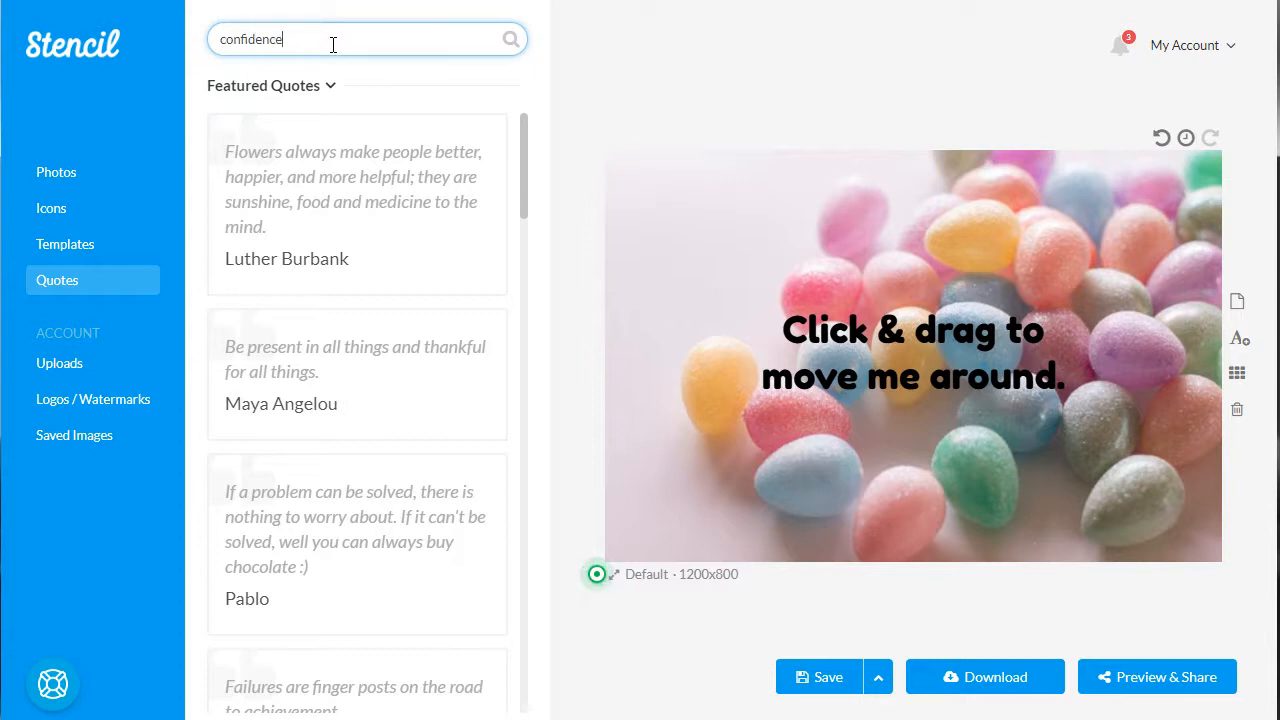
key(Return)
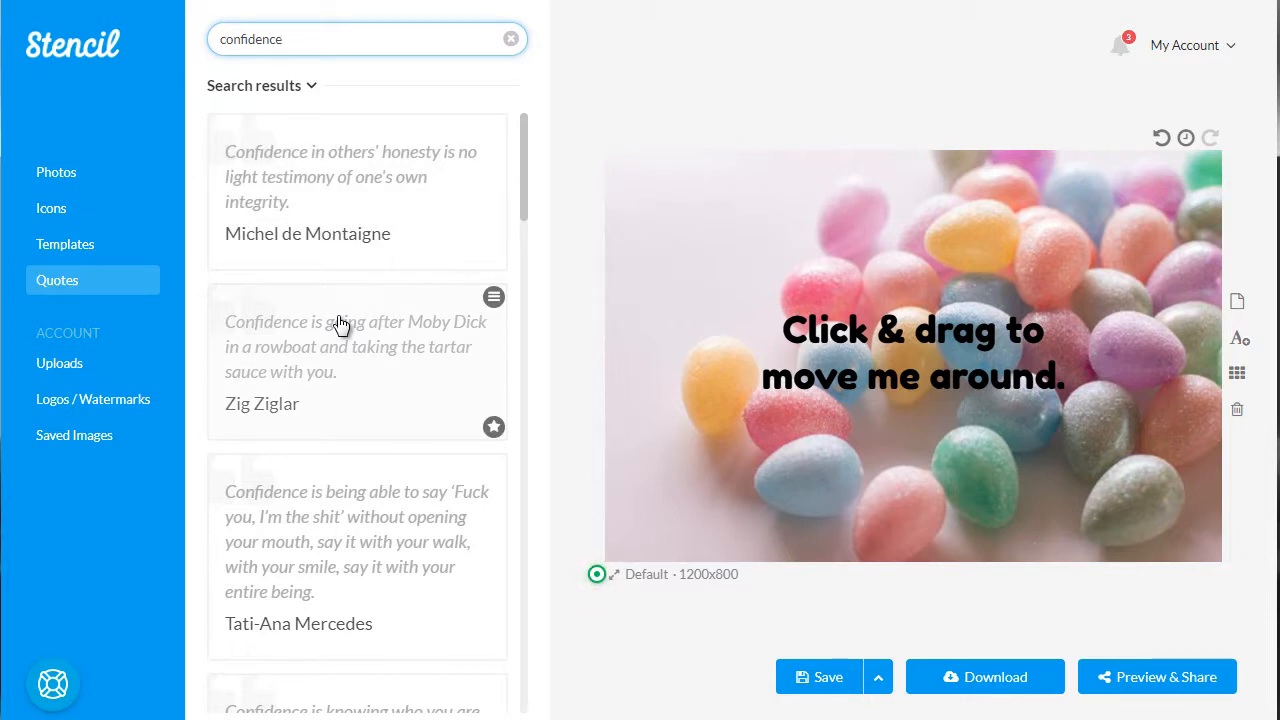
Add the quote "Confidence is sexy!" from the search results to the image
scroll(340, 323, down, 4)
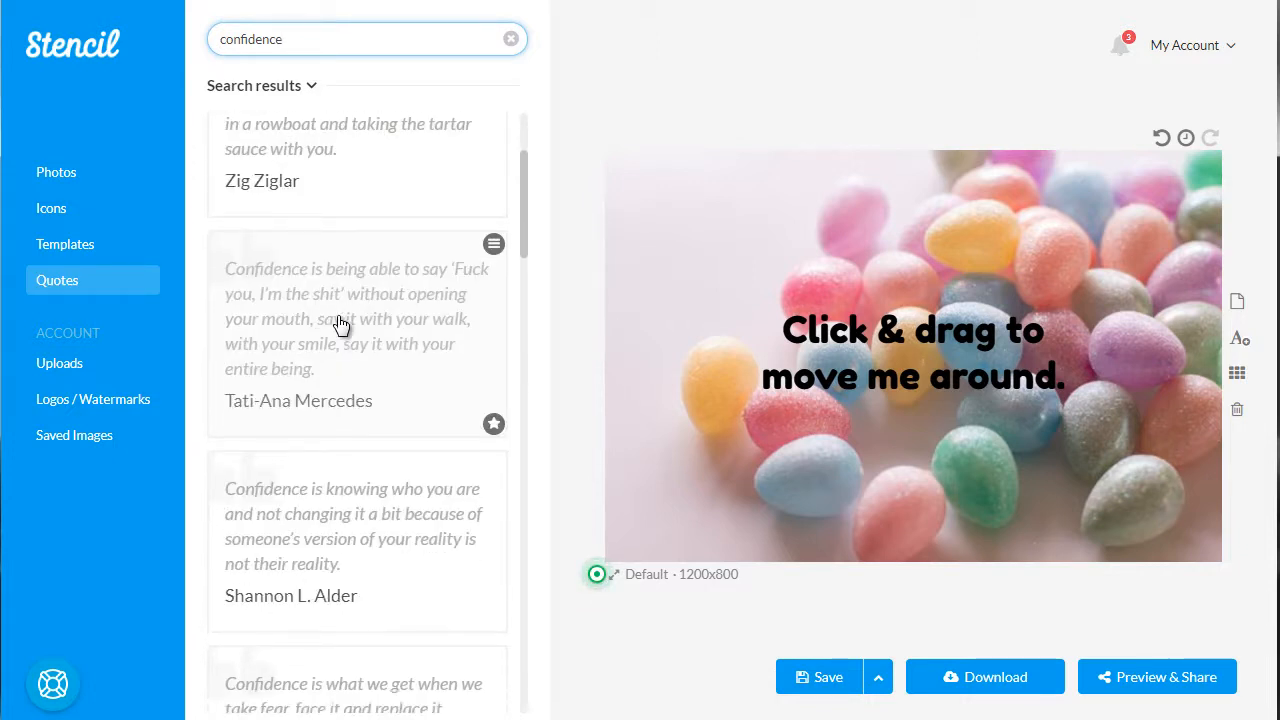
scroll(335, 408, down, 2)
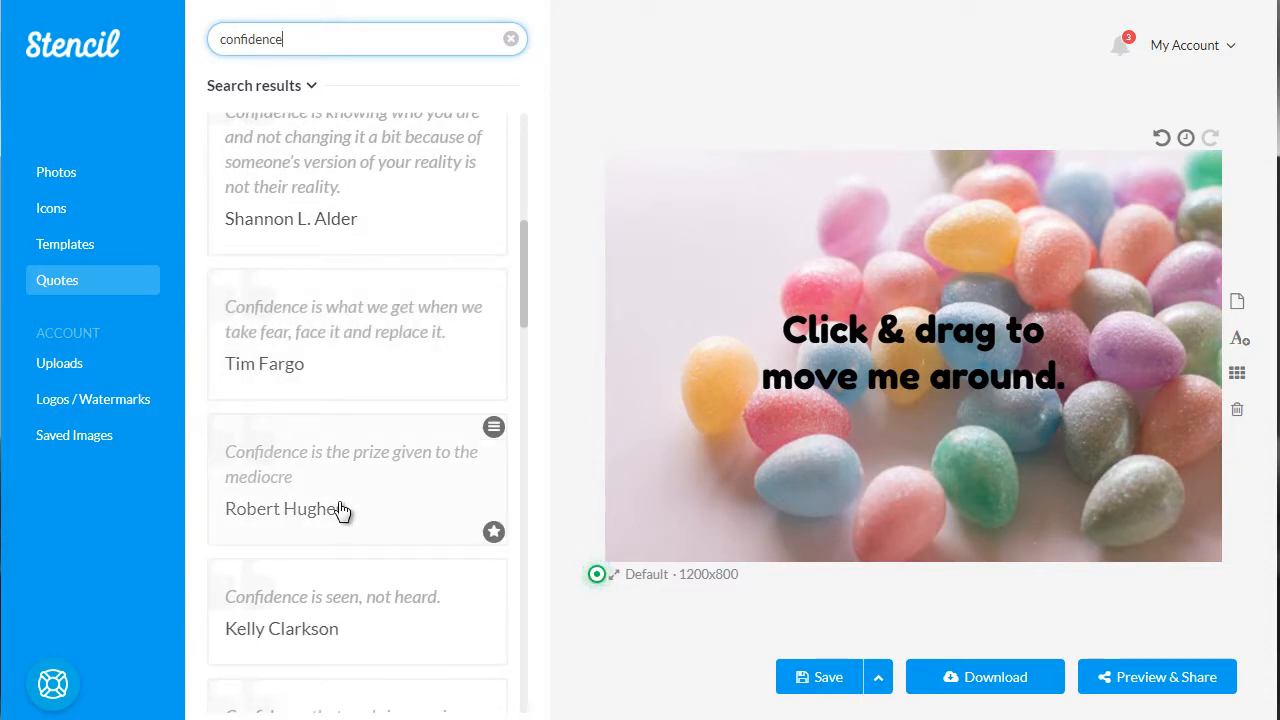
scroll(341, 511, down, 1)
scroll(341, 511, down, 2)
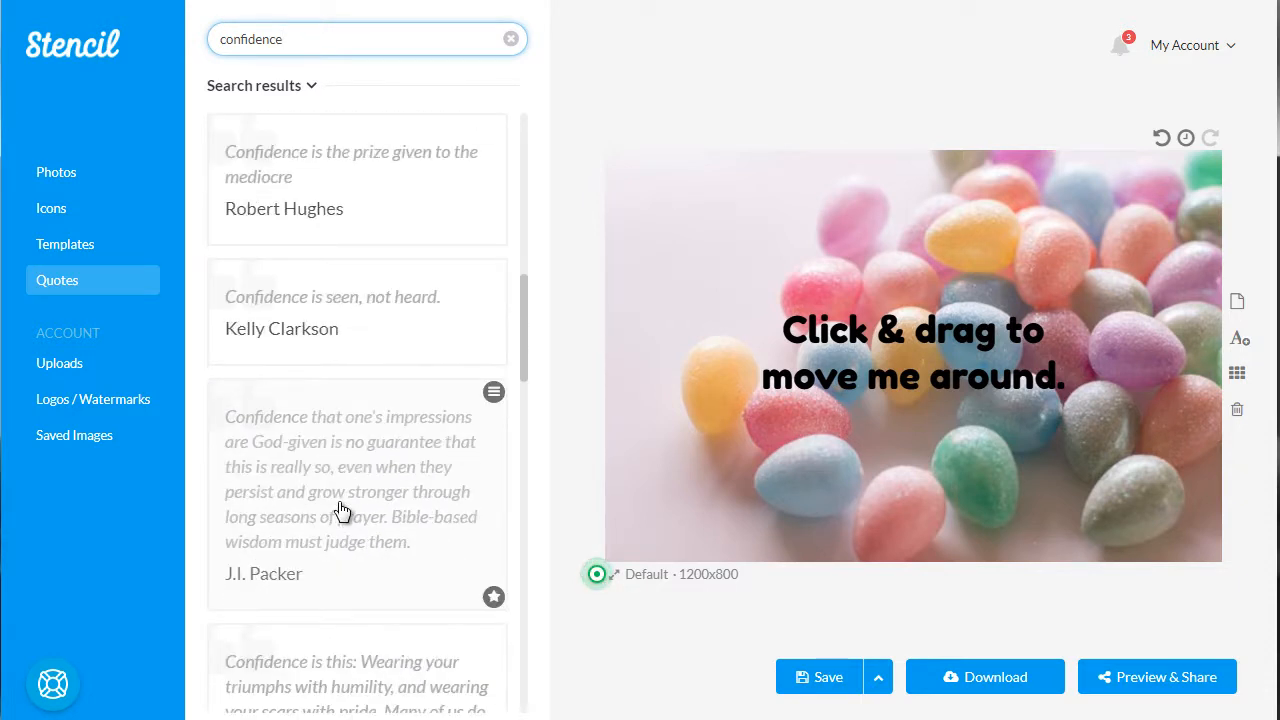
scroll(341, 511, down, 2)
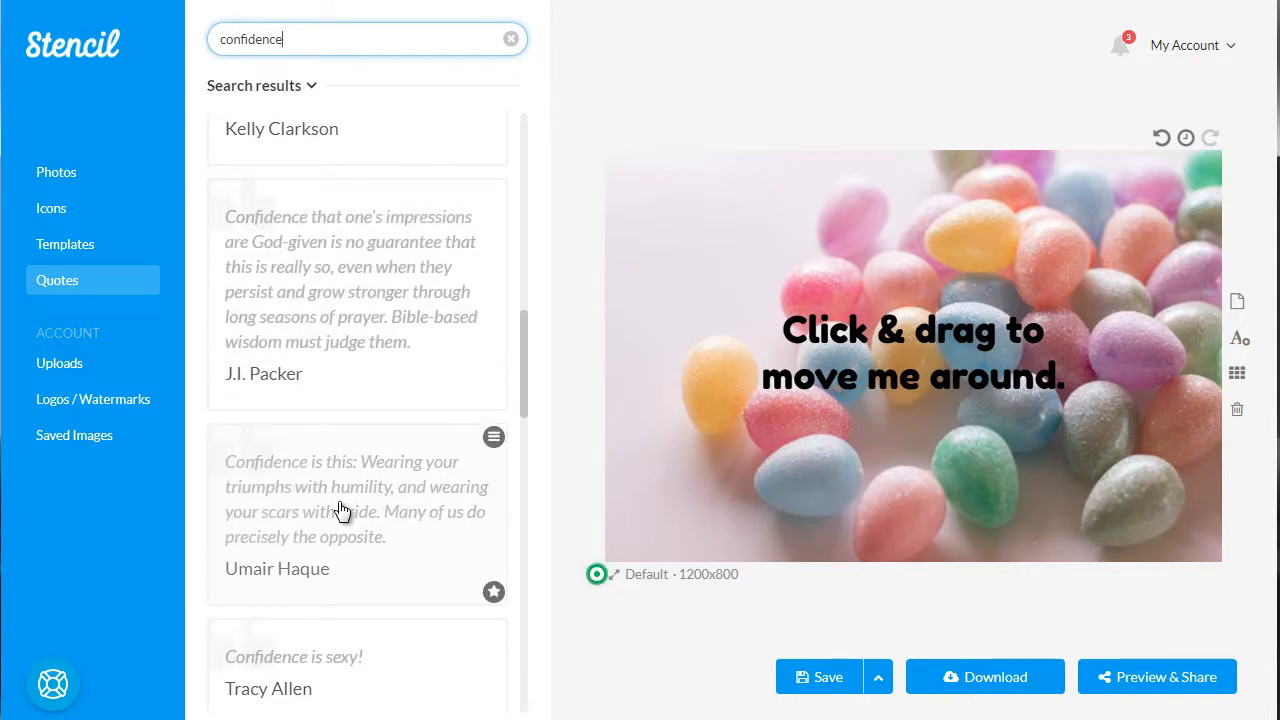
scroll(341, 577, down, 1)
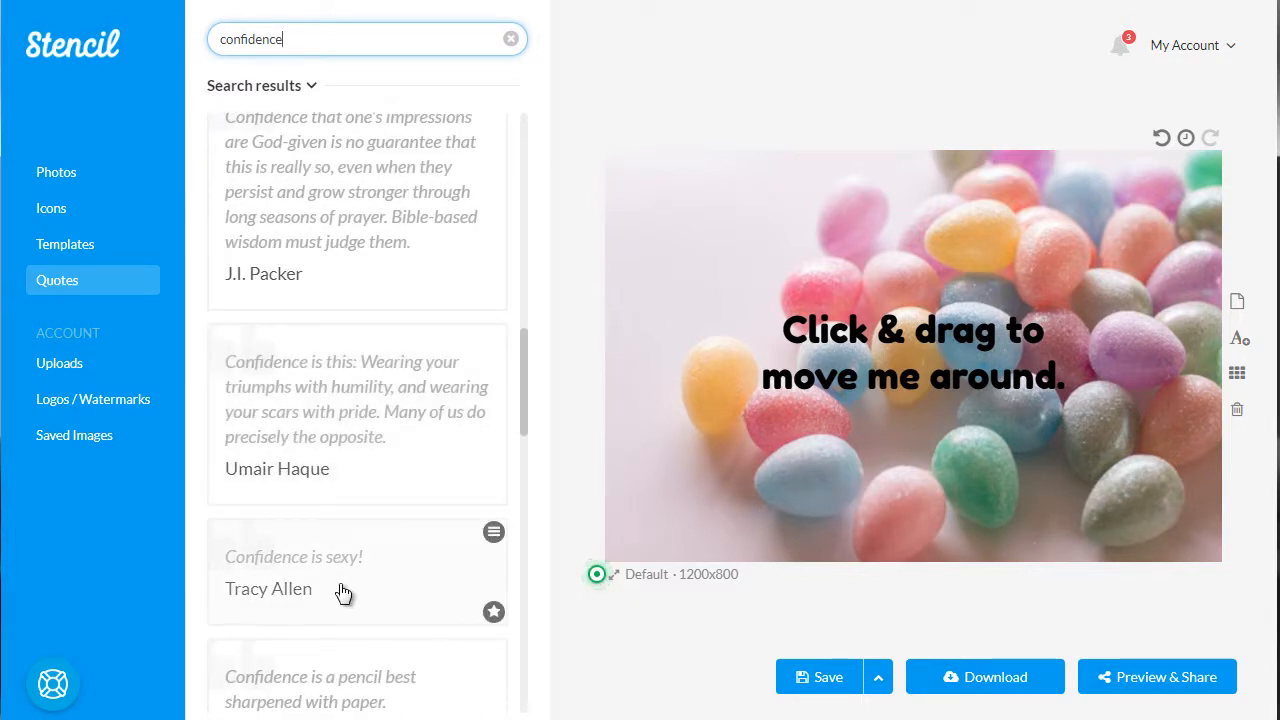
click(343, 593)
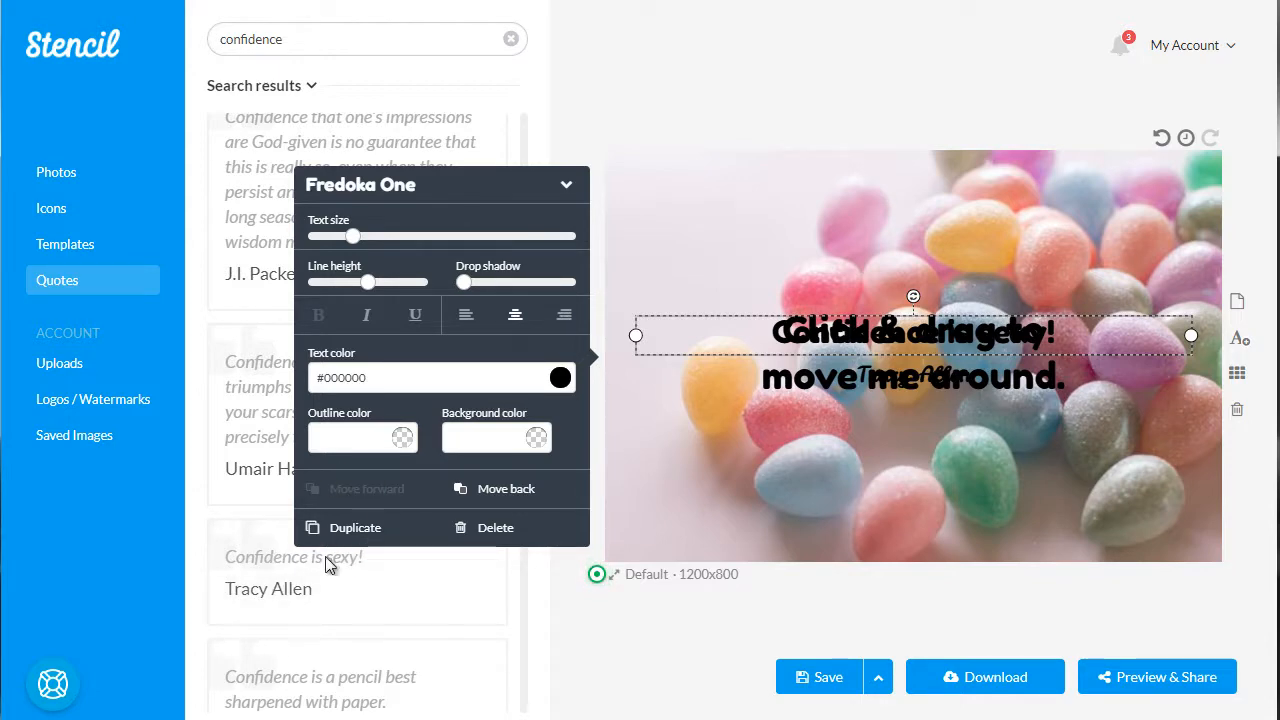
Delete the "Click & drag to move me around." placeholder and move the quote to the upper part of the image
click(792, 304)
drag(832, 335, 831, 280)
click(844, 345)
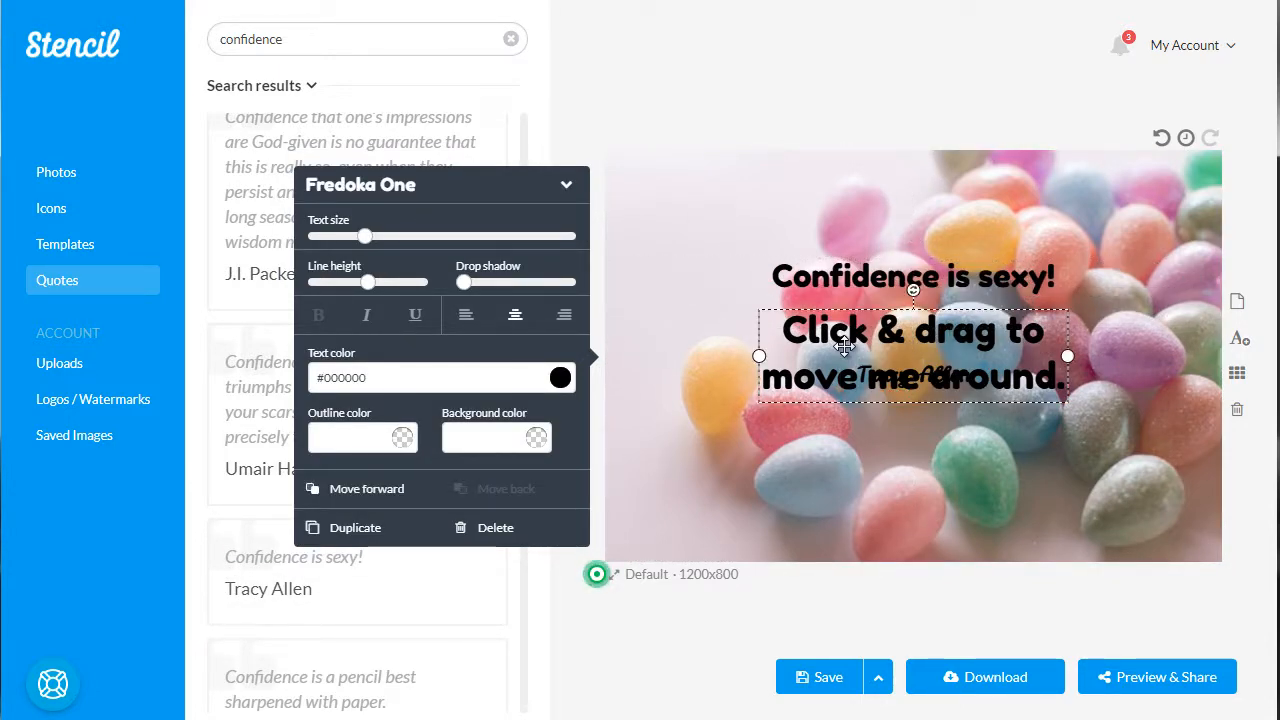
key(Delete)
drag(903, 281, 903, 243)
click(920, 451)
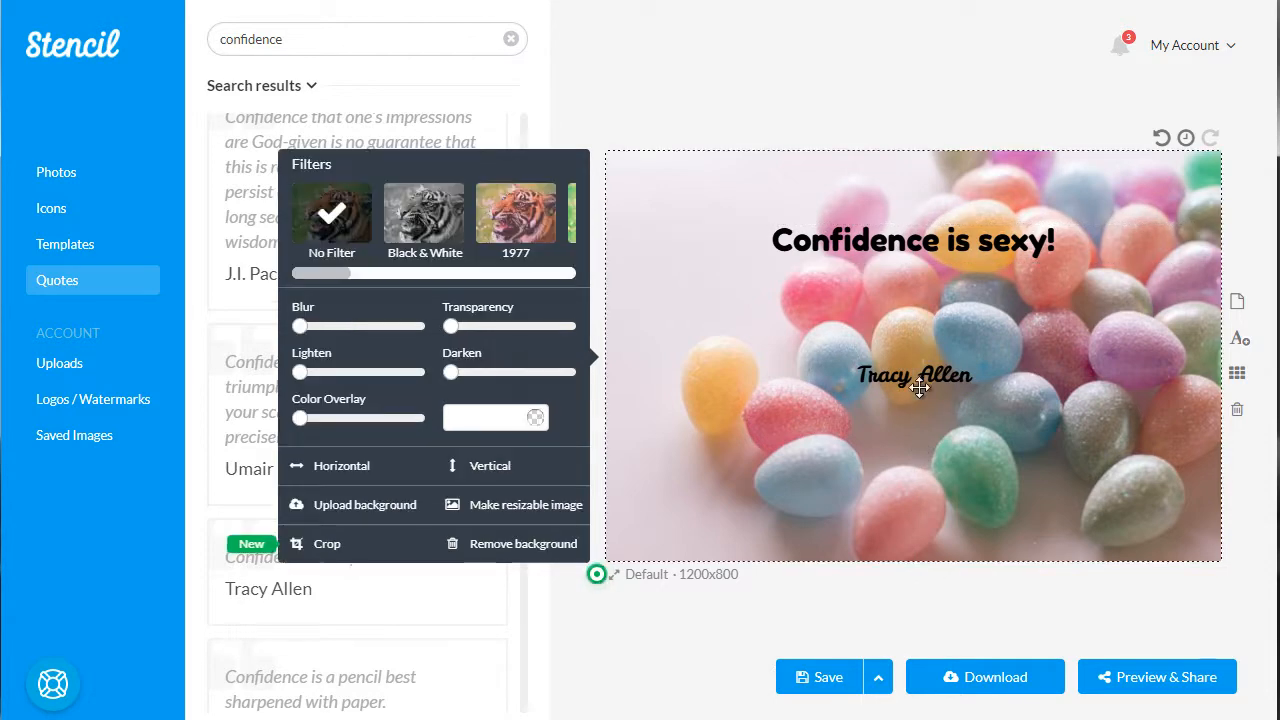
click(918, 385)
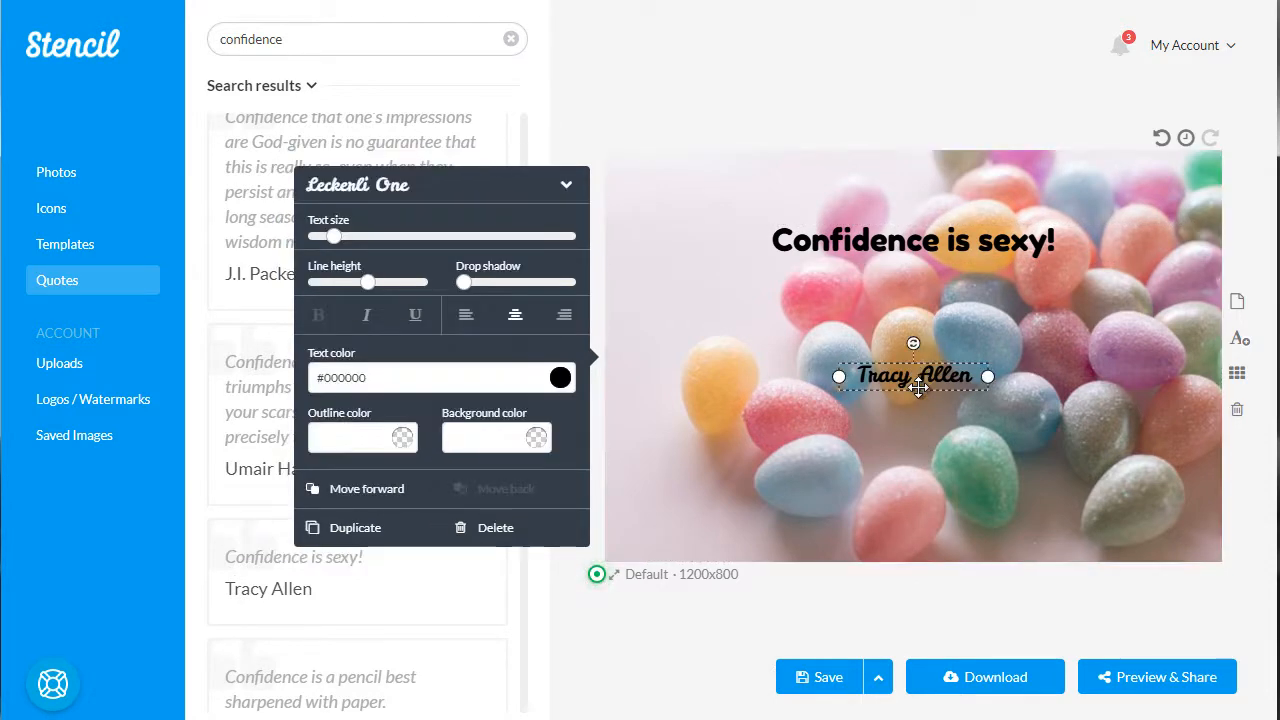
Format the quote with larger text, increased line height, a strong drop shadow and an underline
click(718, 231)
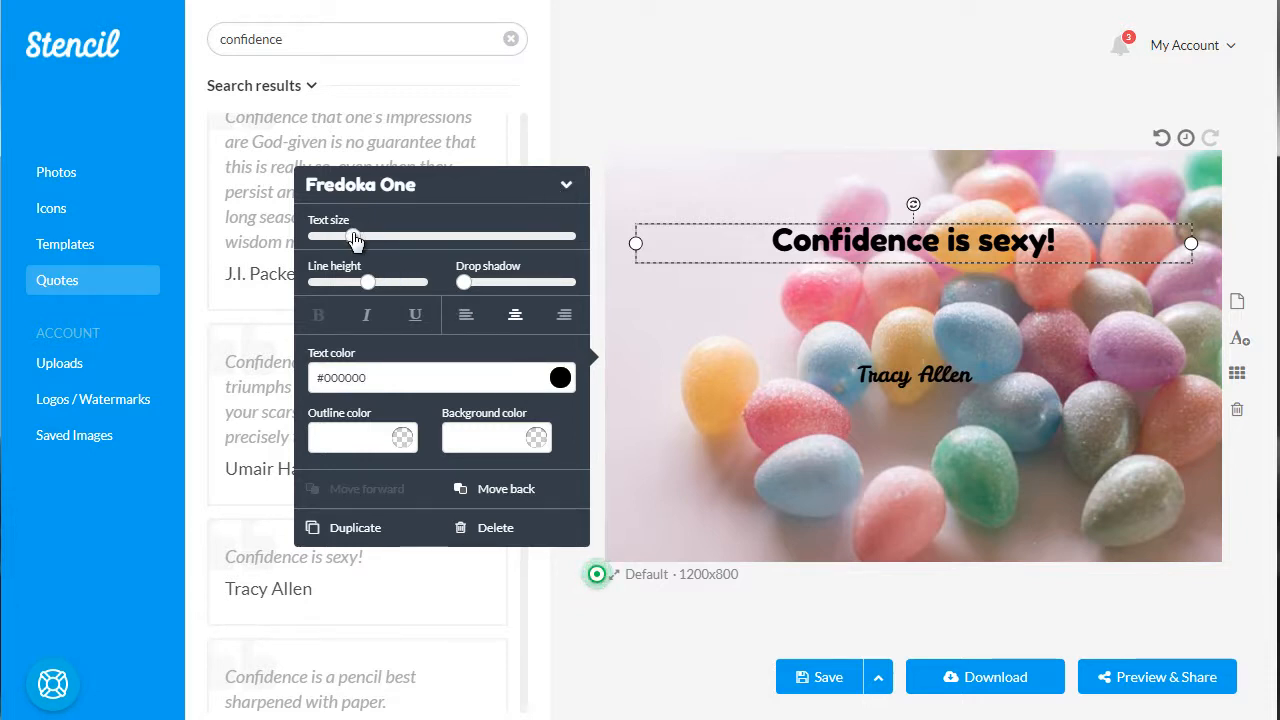
drag(354, 237, 380, 237)
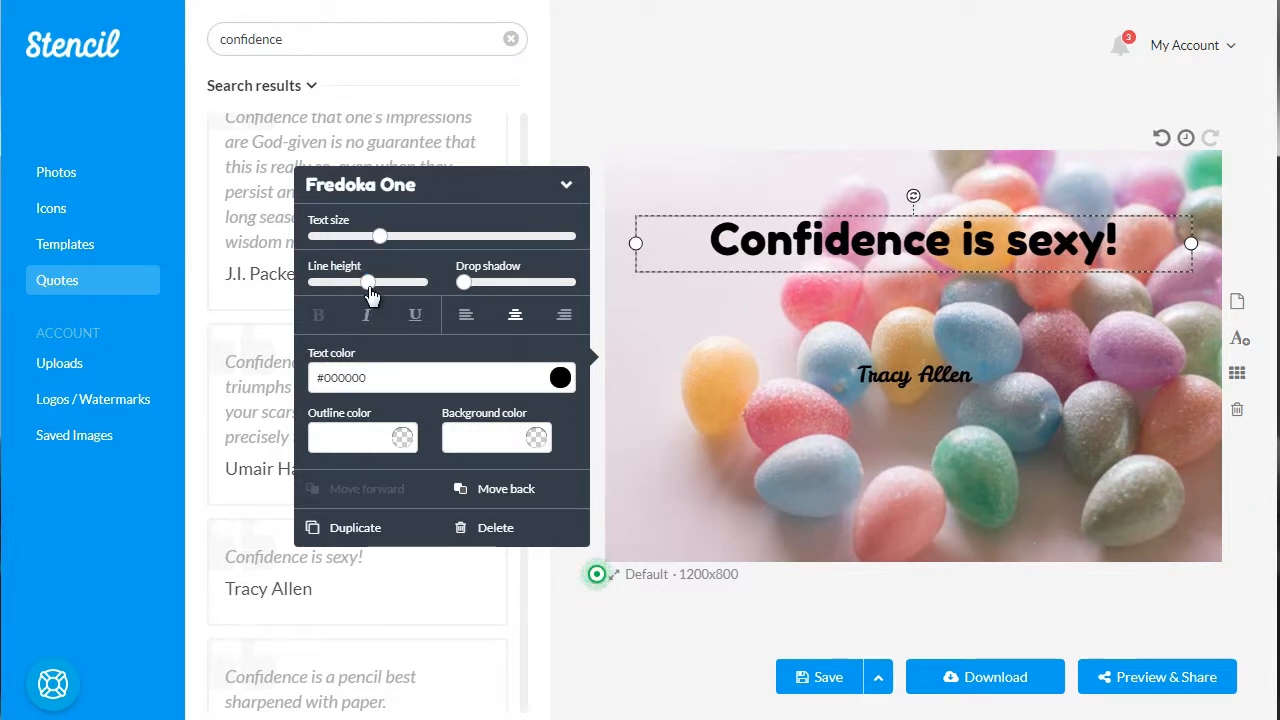
drag(370, 285, 546, 287)
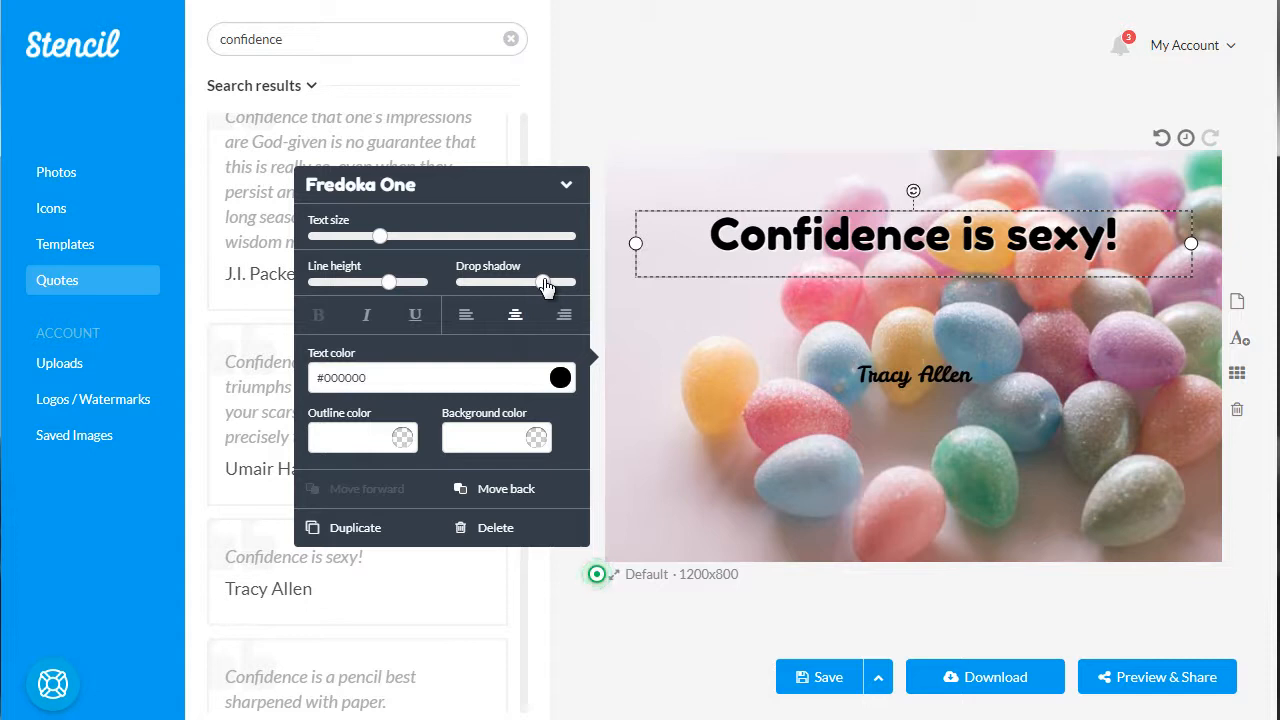
click(416, 316)
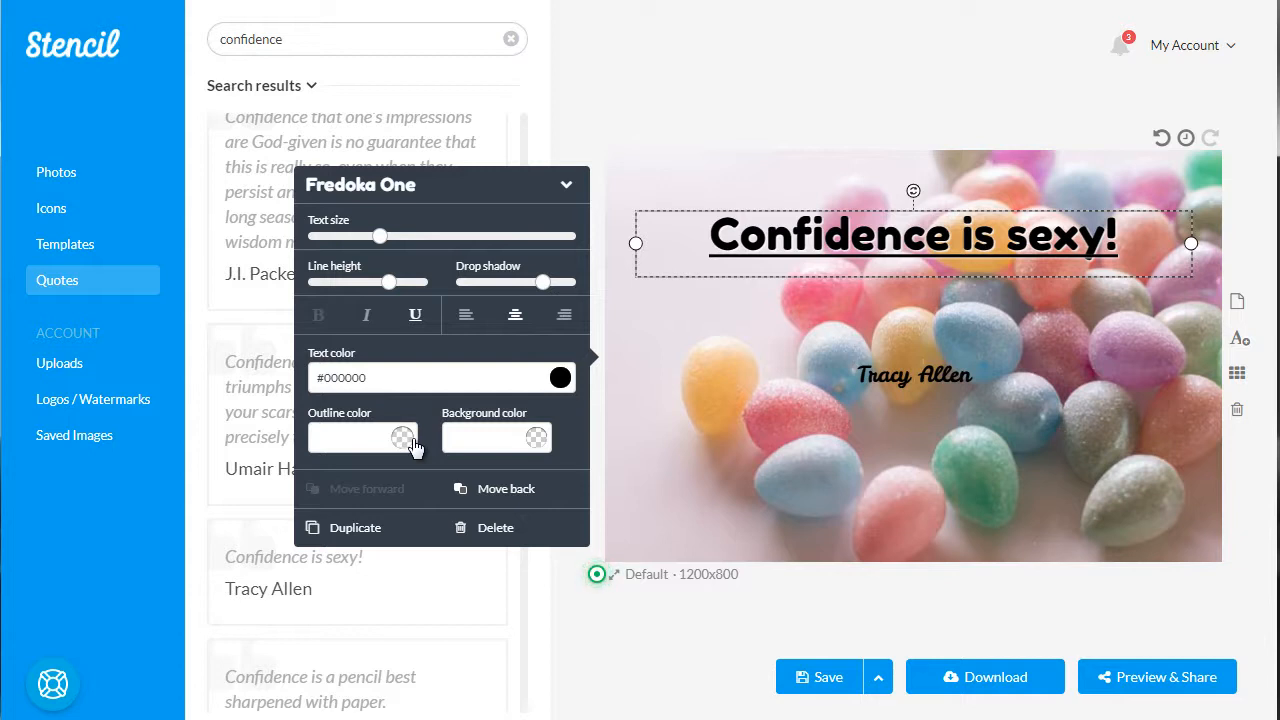
Give the quote a background color of #b08282 and make it almost fully transparent
click(533, 445)
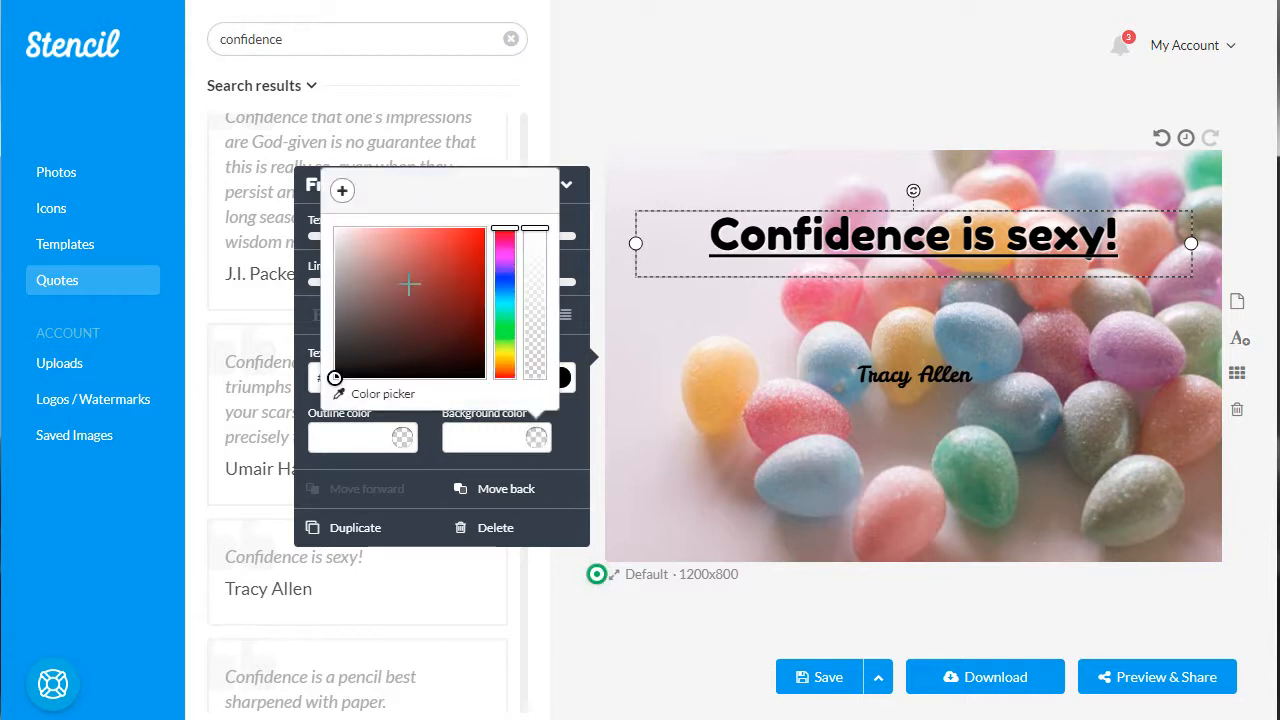
click(349, 233)
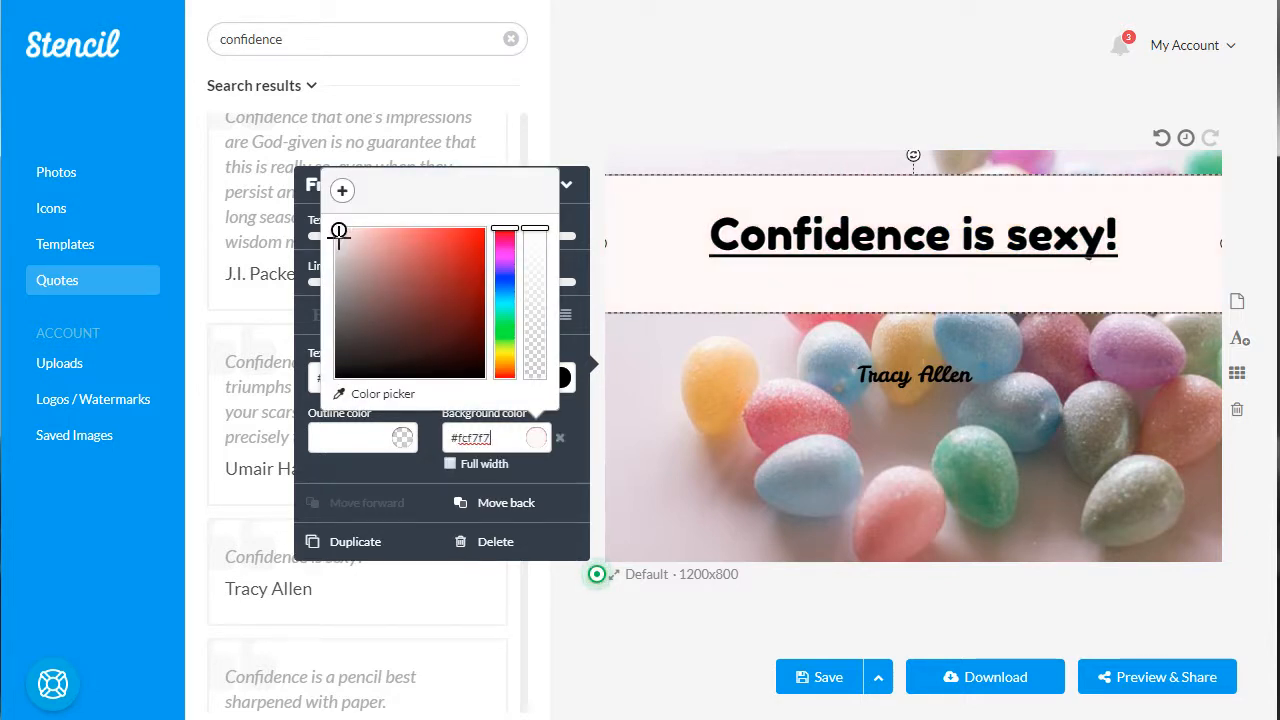
drag(337, 229, 344, 247)
click(372, 272)
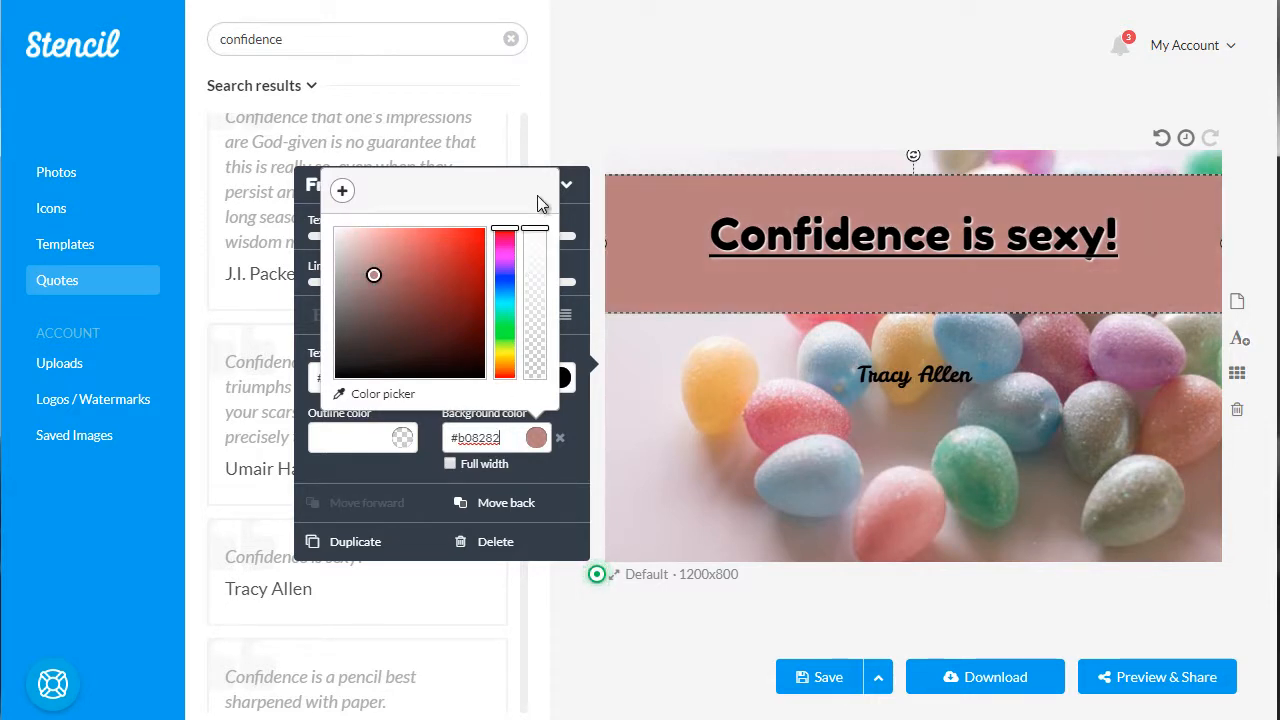
drag(542, 265, 538, 374)
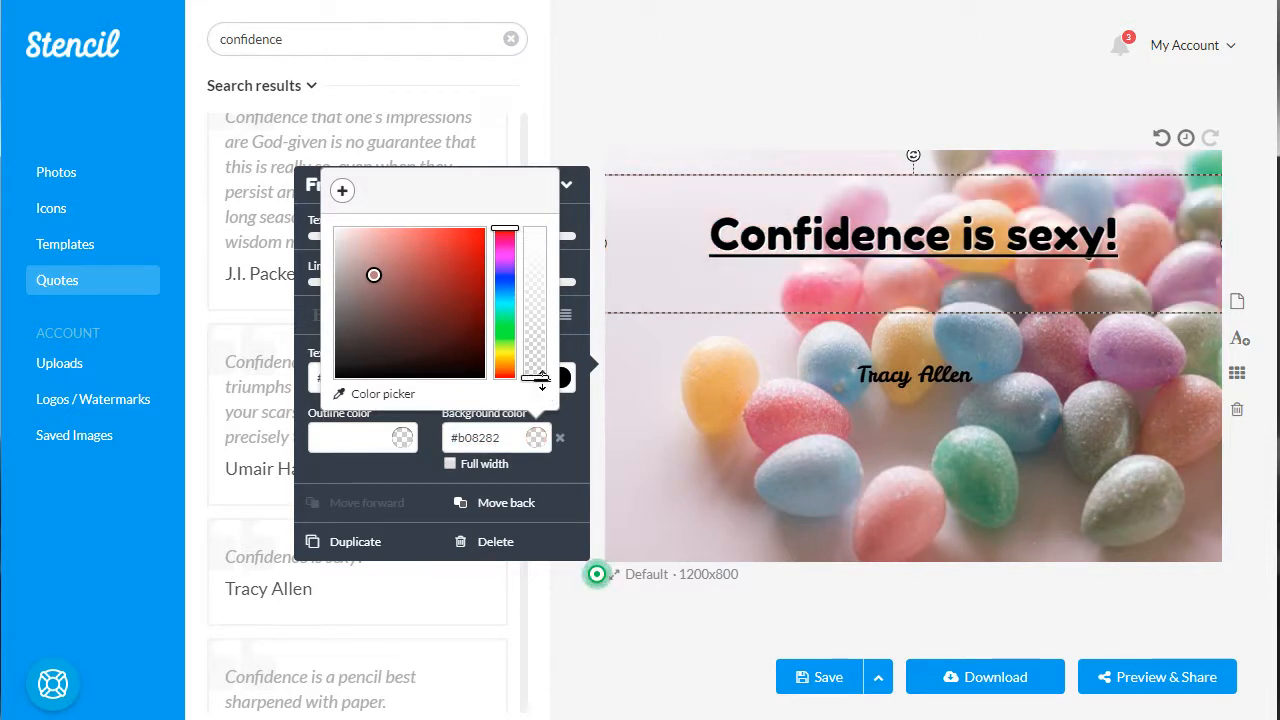
click(541, 358)
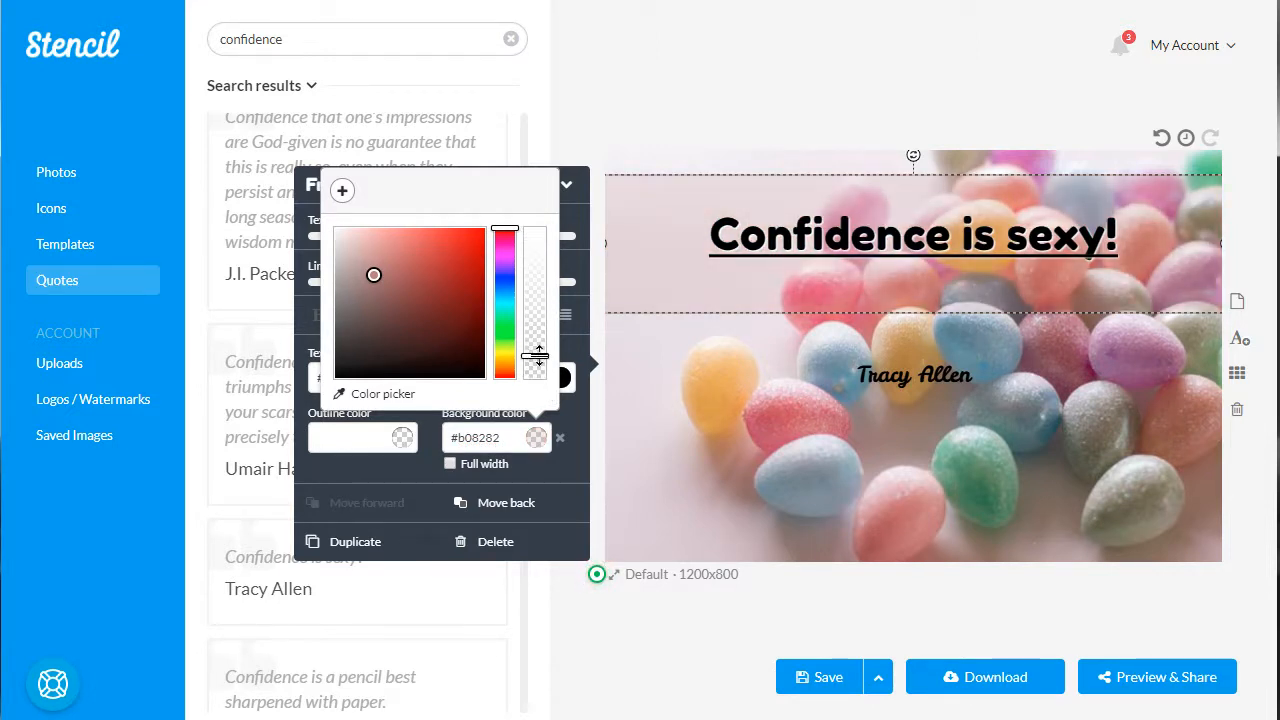
Finish the quote's background color, deselect the quote and save the design to the saved images
click(566, 228)
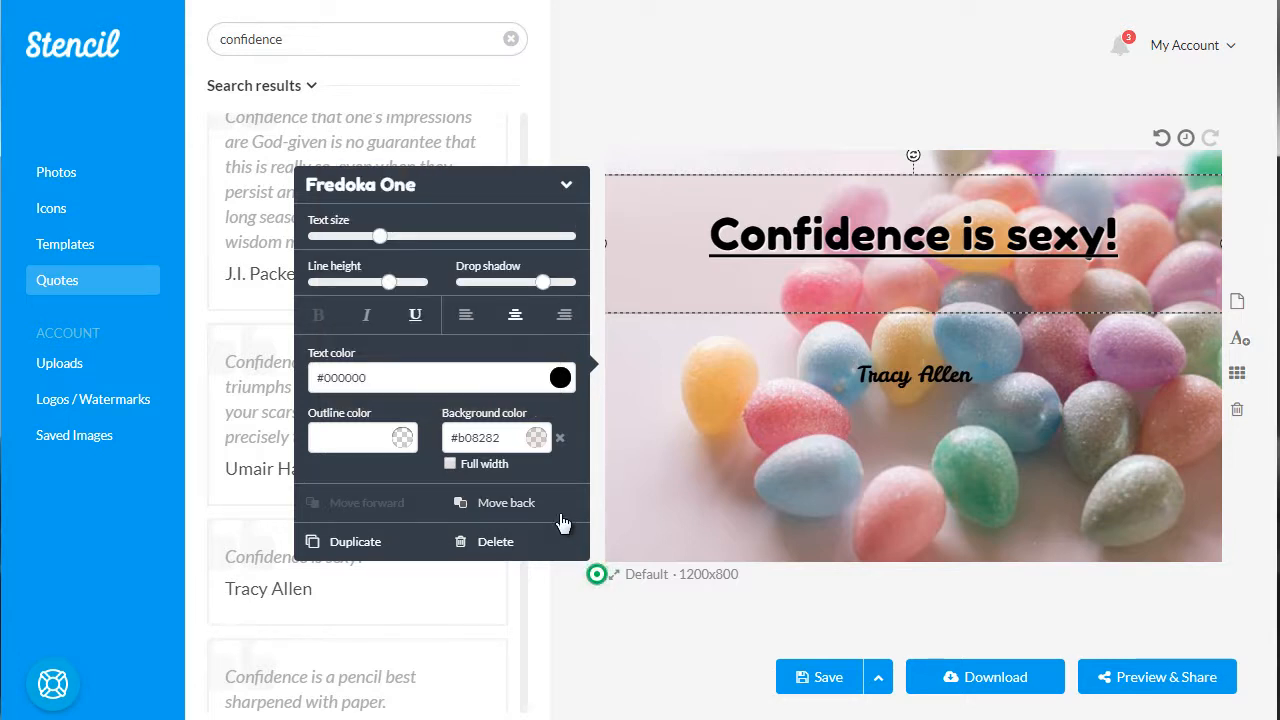
click(655, 634)
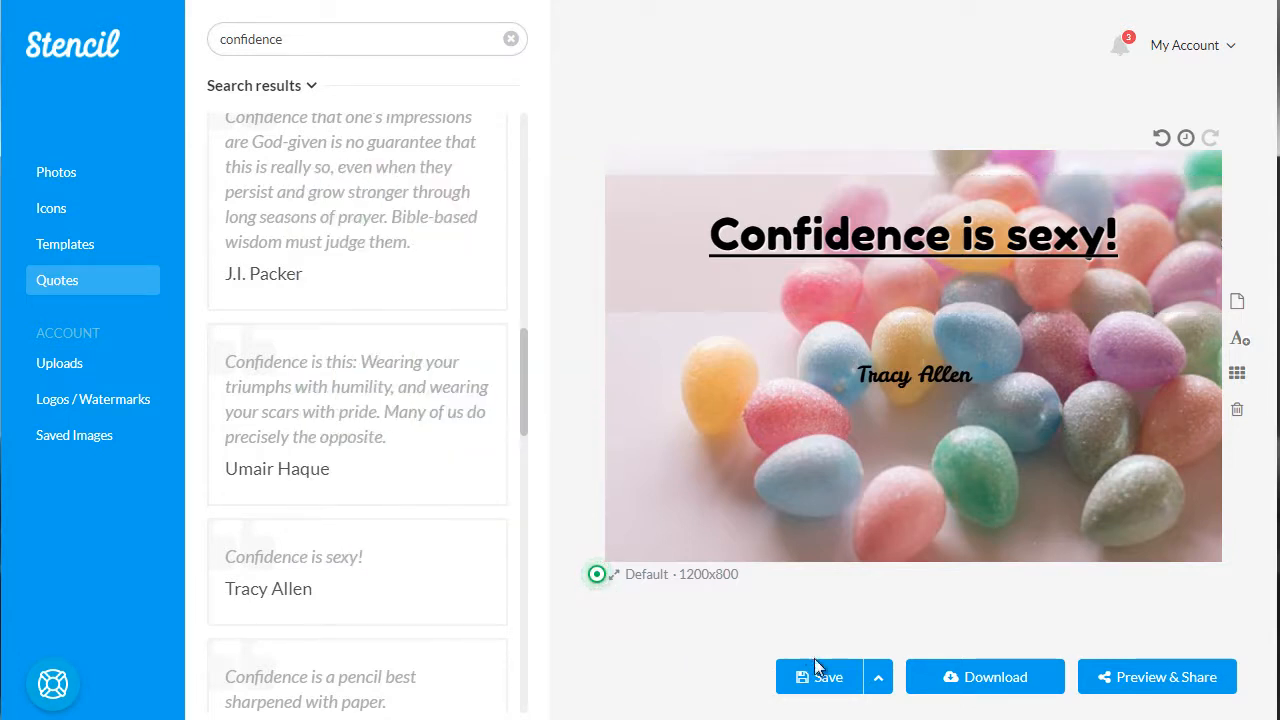
click(878, 679)
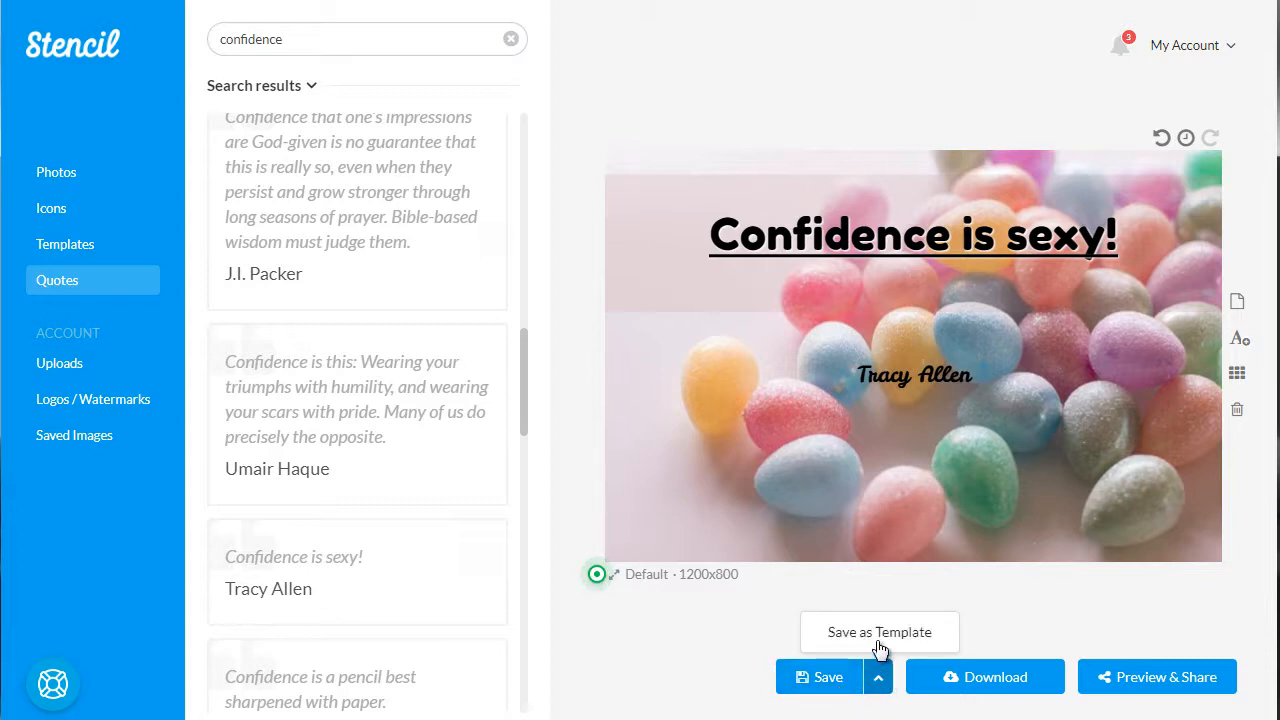
click(696, 640)
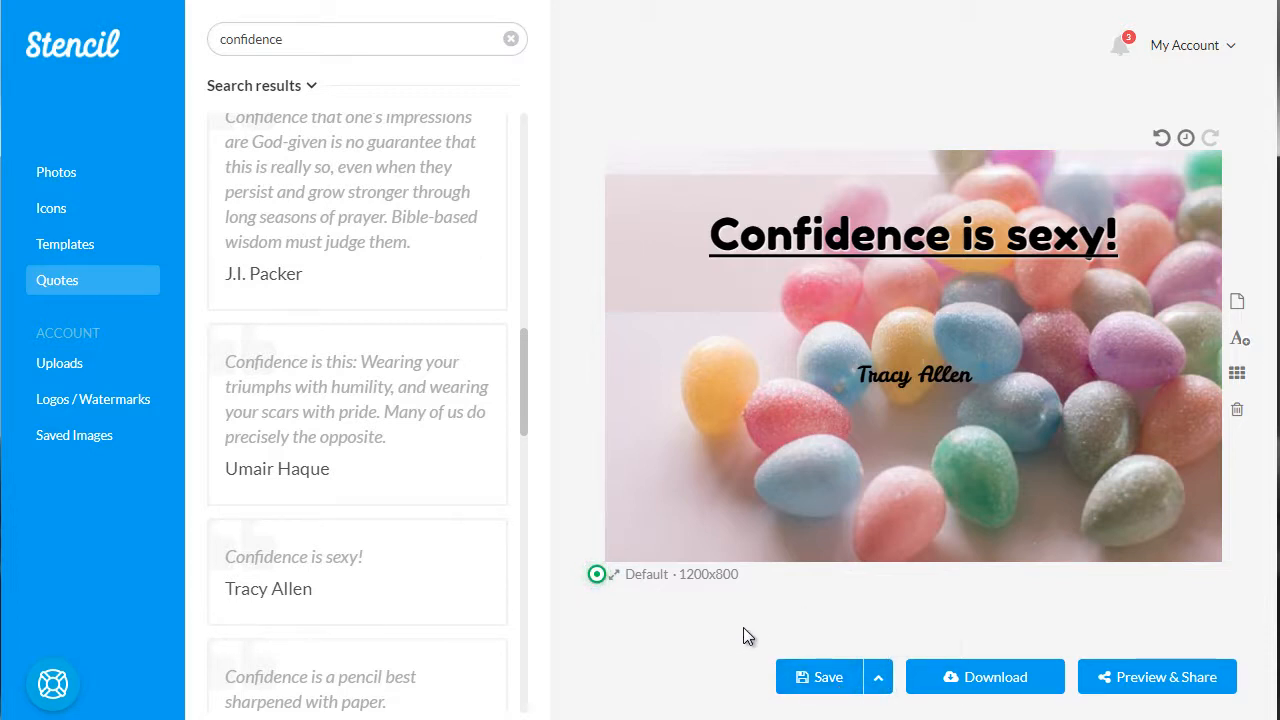
click(830, 679)
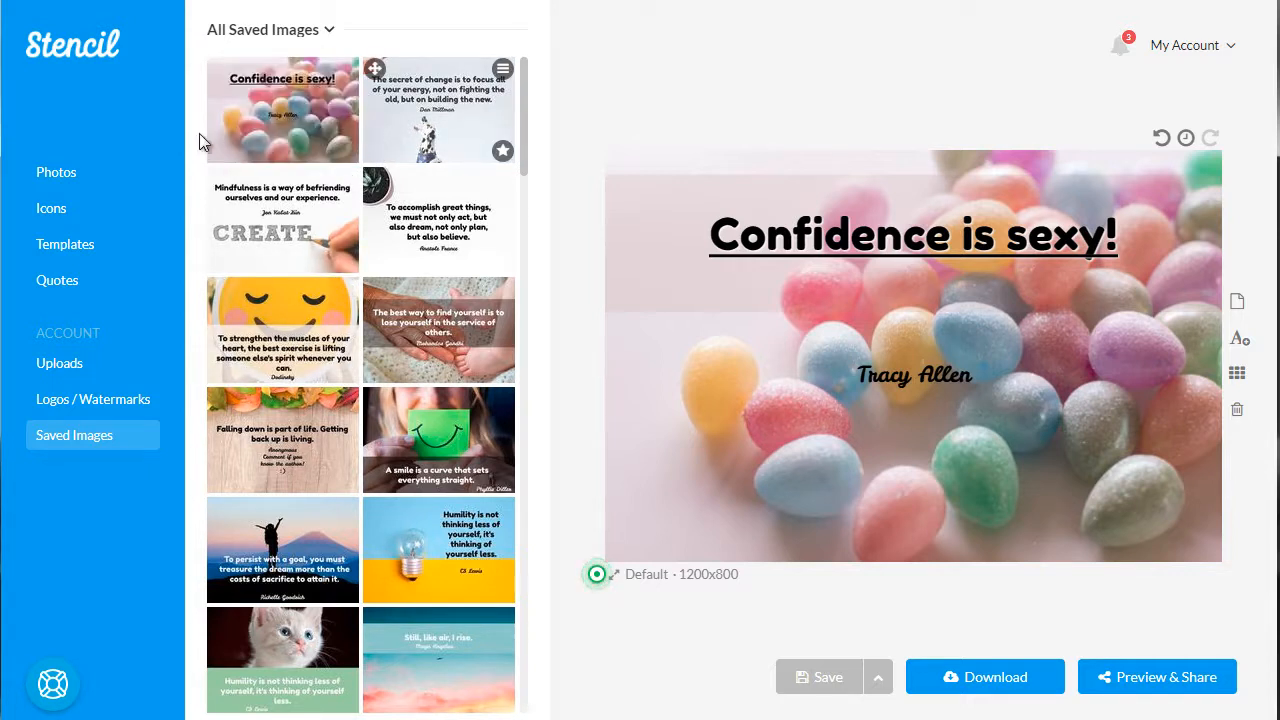
Browse the featured templates and load the one with the black-and-white portrait of a woman
click(47, 259)
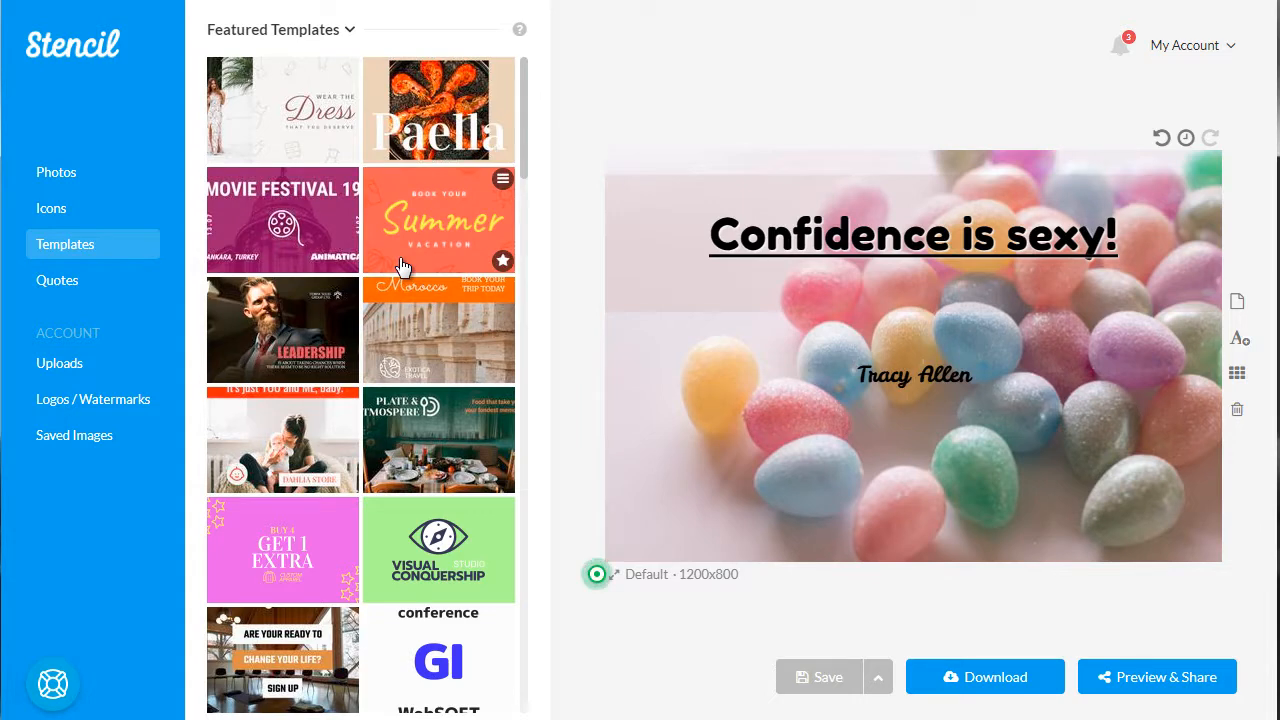
scroll(400, 265, down, 3)
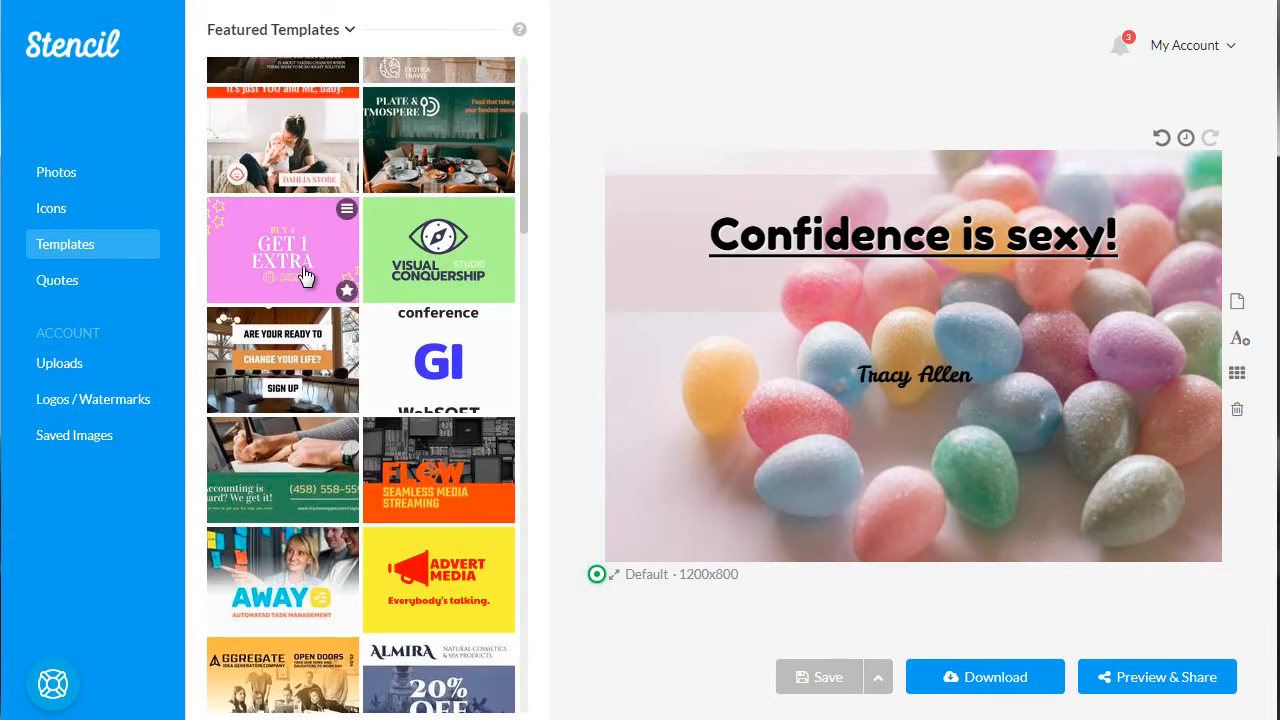
scroll(306, 277, down, 1)
scroll(306, 277, down, 2)
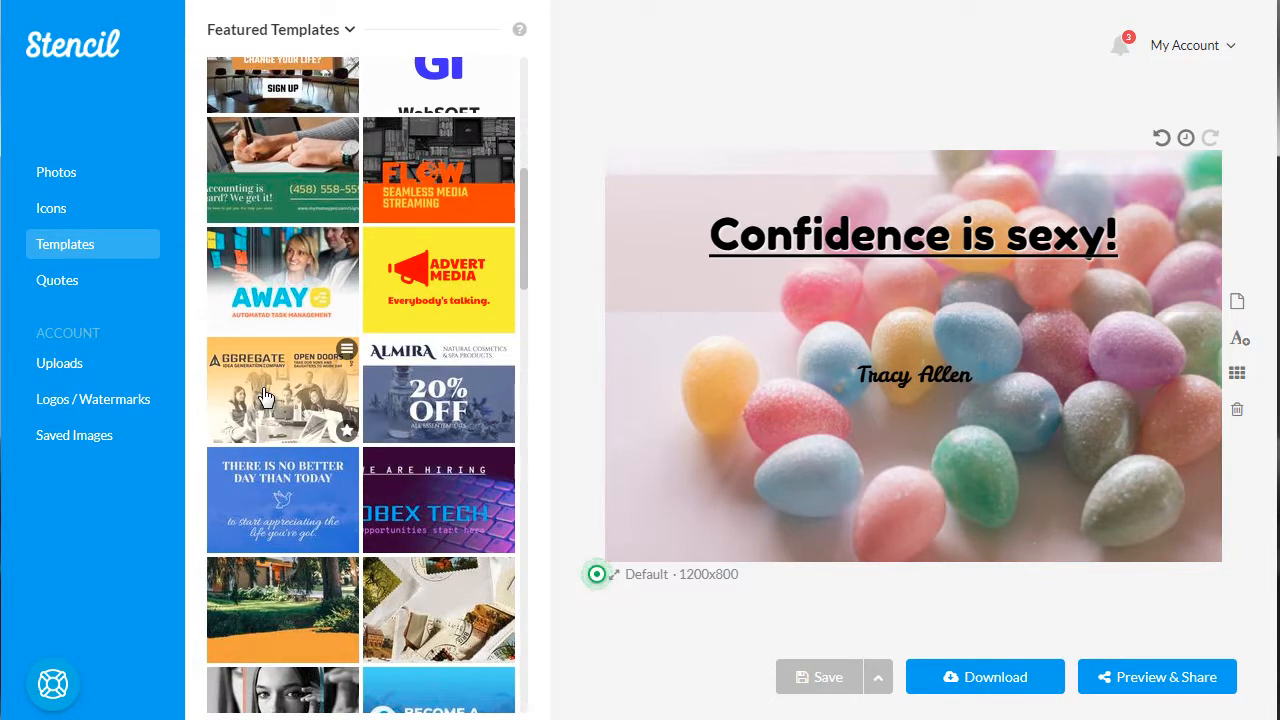
scroll(265, 398, down, 2)
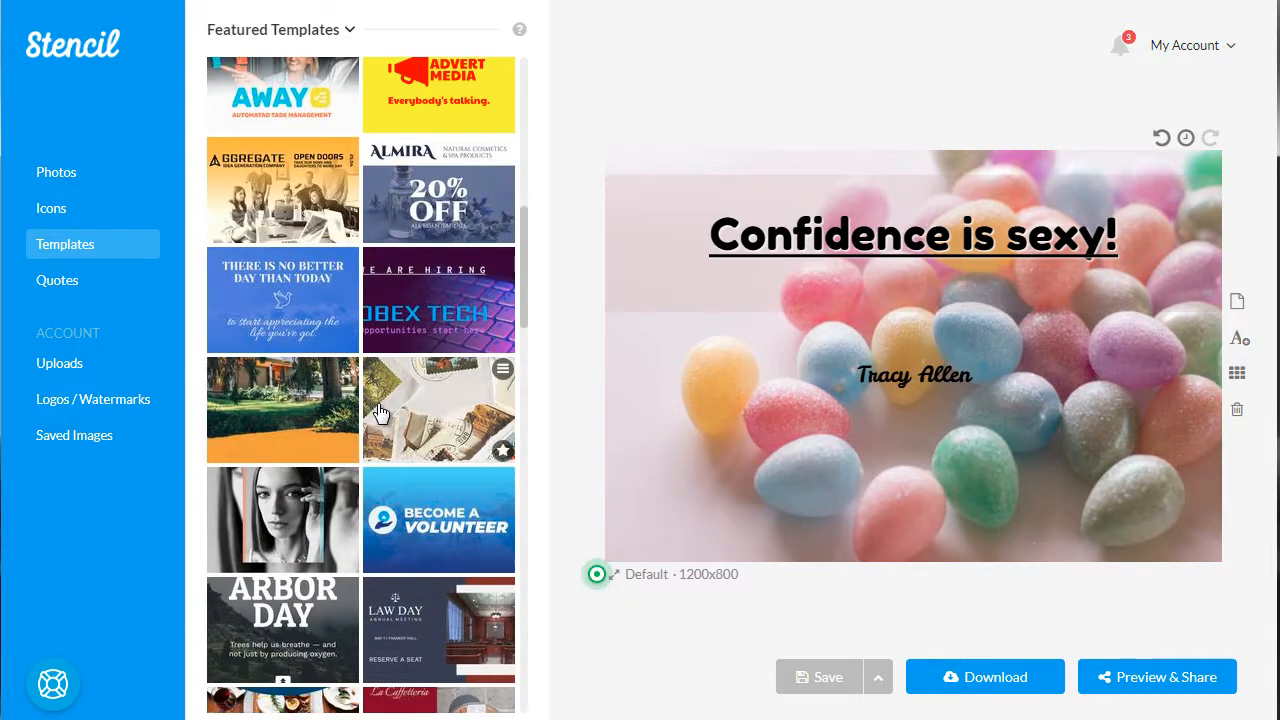
scroll(380, 412, down, 2)
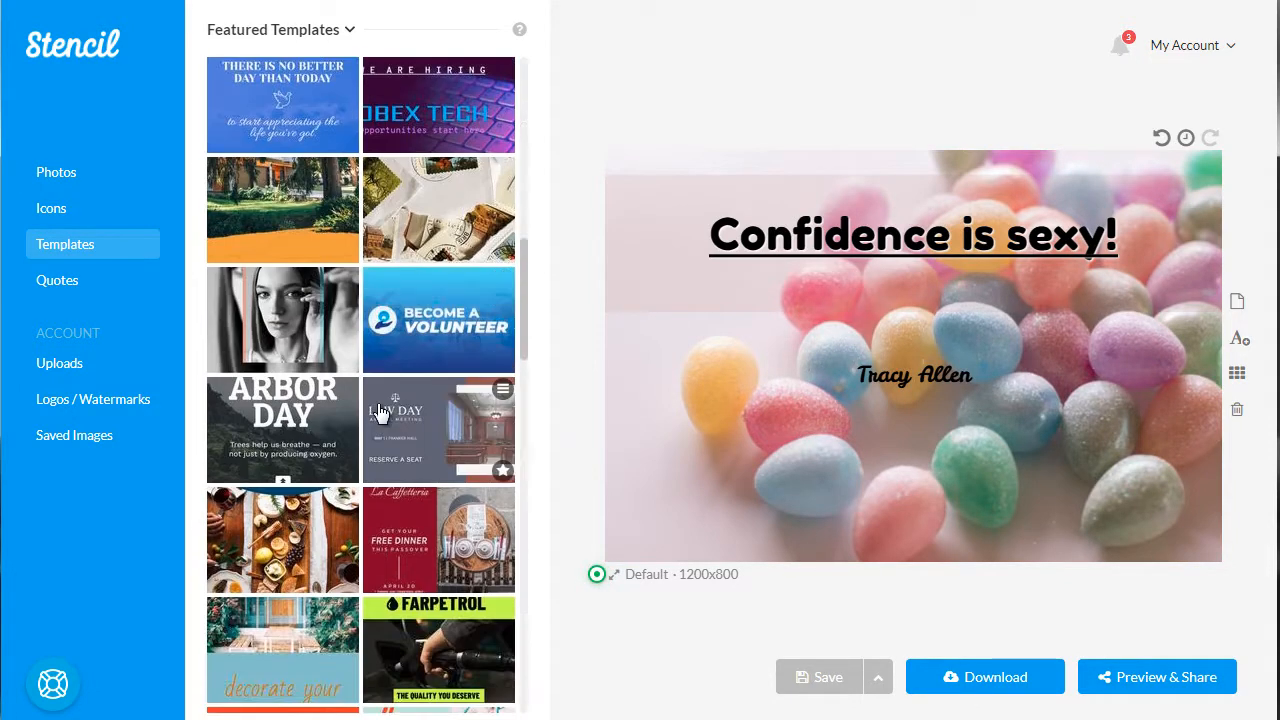
click(313, 313)
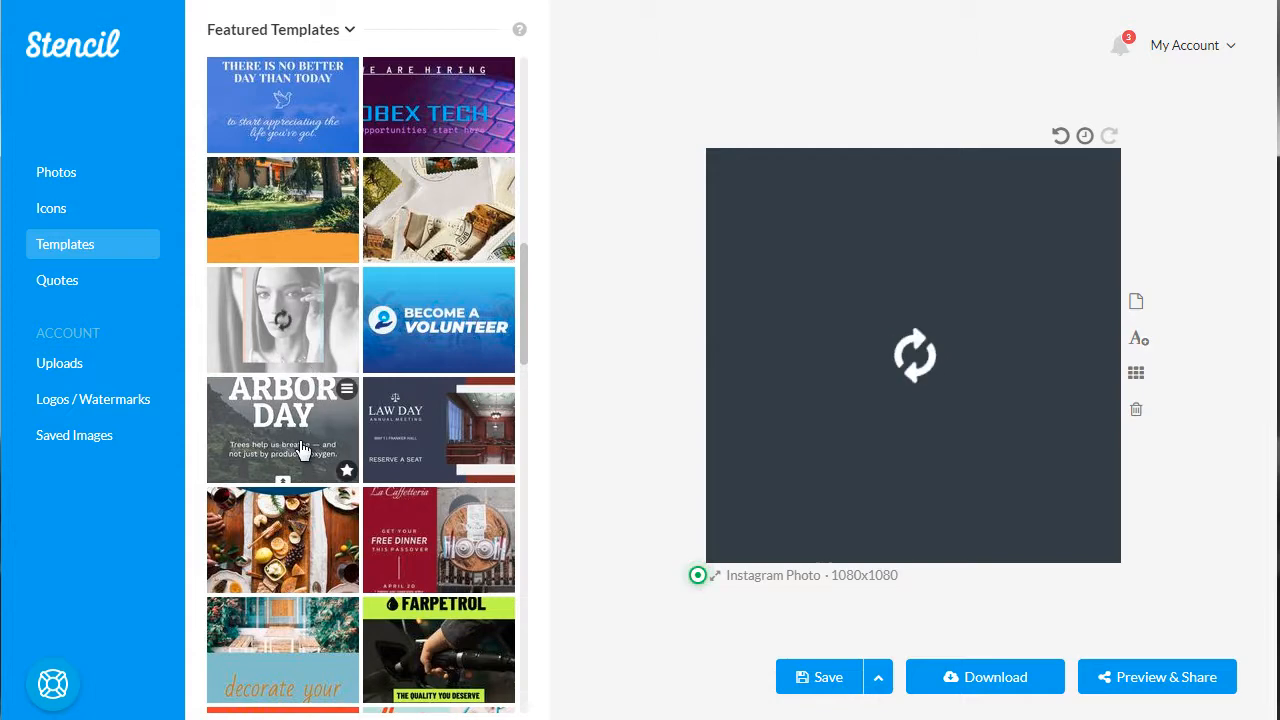
Look through more featured templates and examine the background options of the loaded portrait template
scroll(303, 450, down, 1)
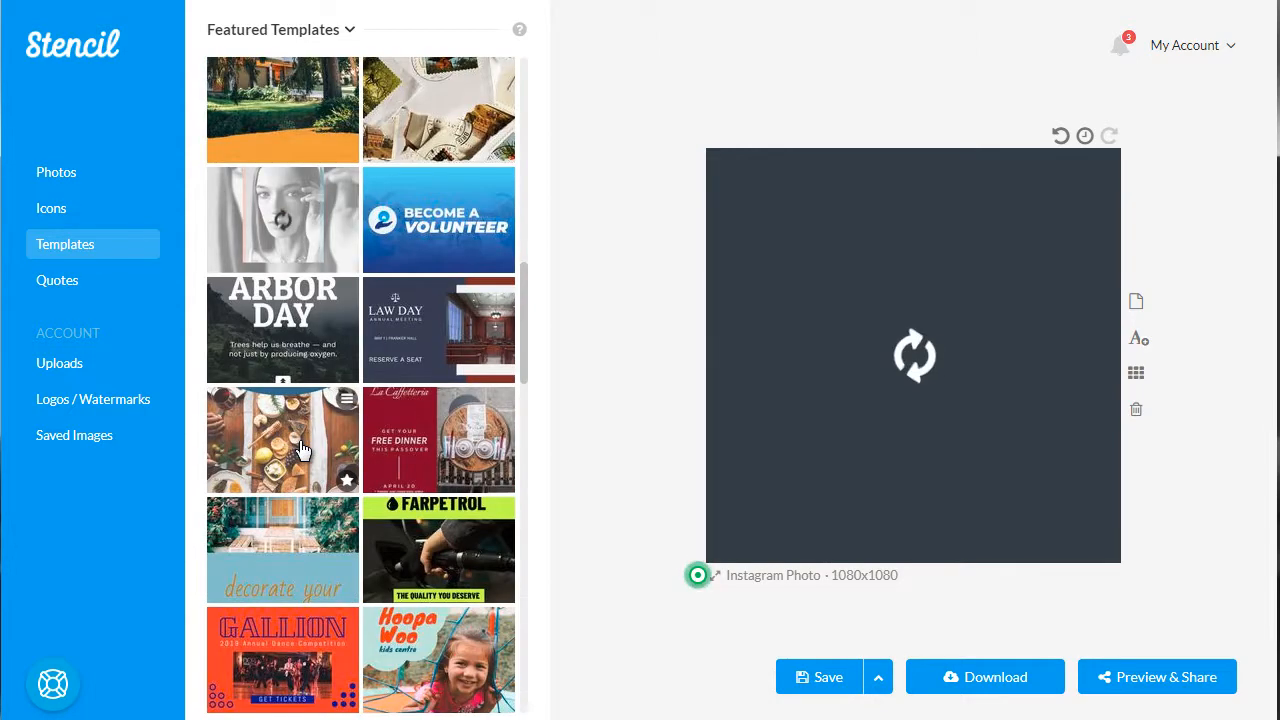
scroll(303, 450, down, 1)
scroll(303, 450, down, 1)
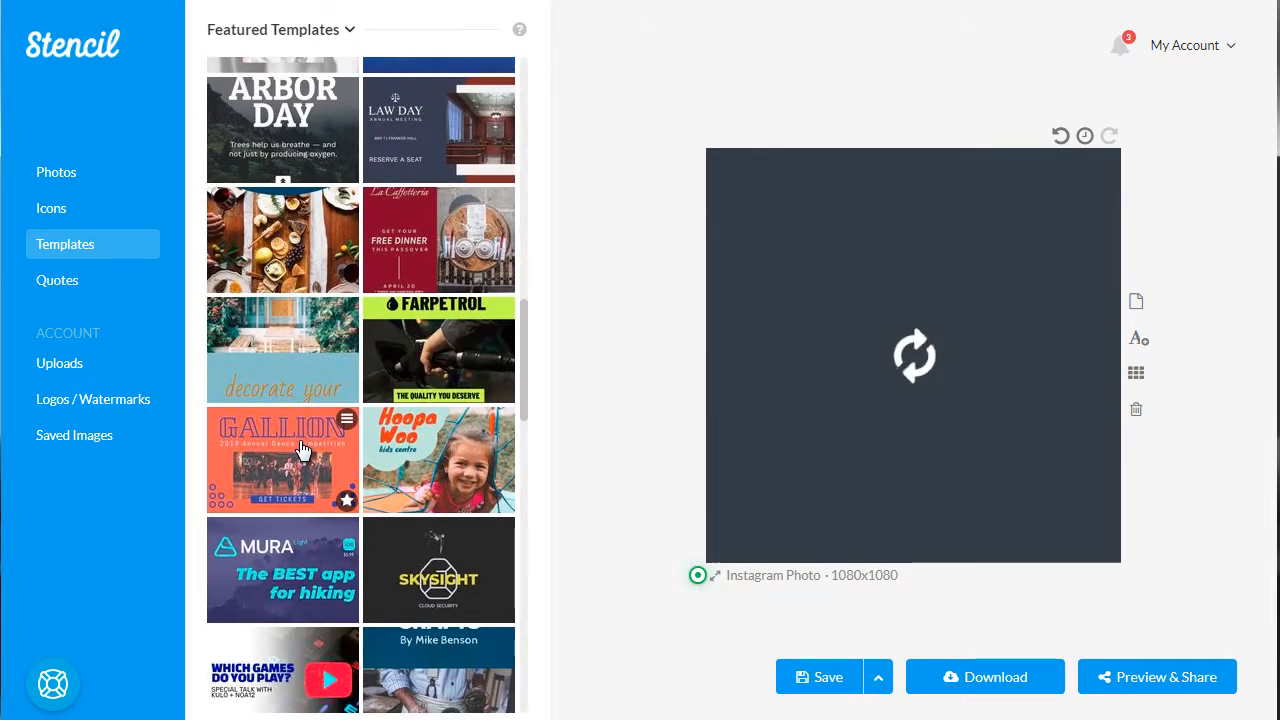
scroll(303, 450, down, 1)
scroll(303, 450, down, 2)
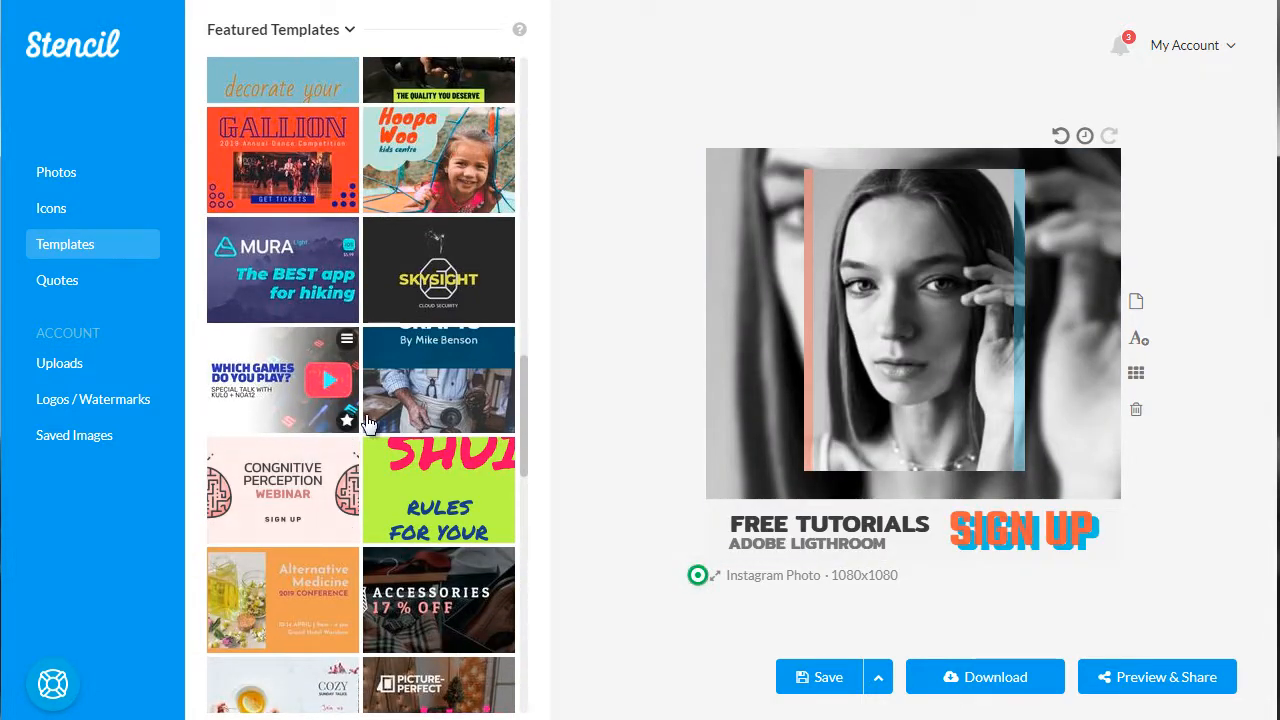
click(771, 254)
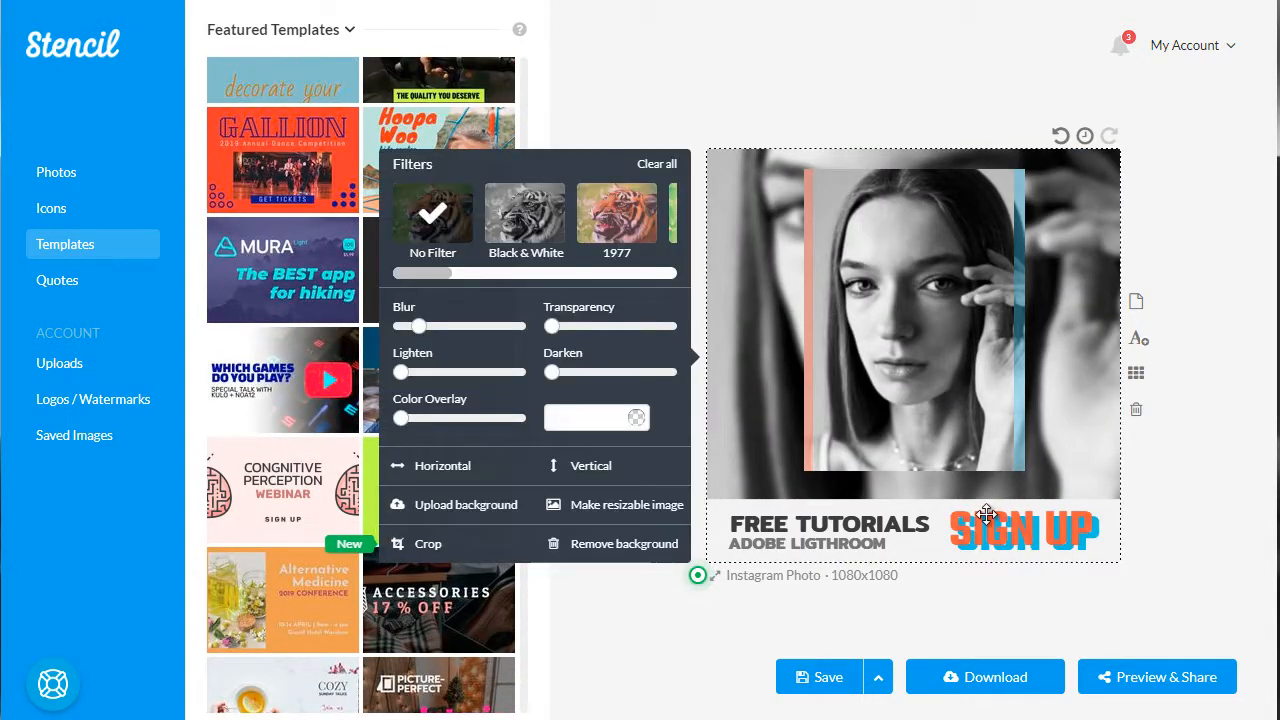
click(612, 619)
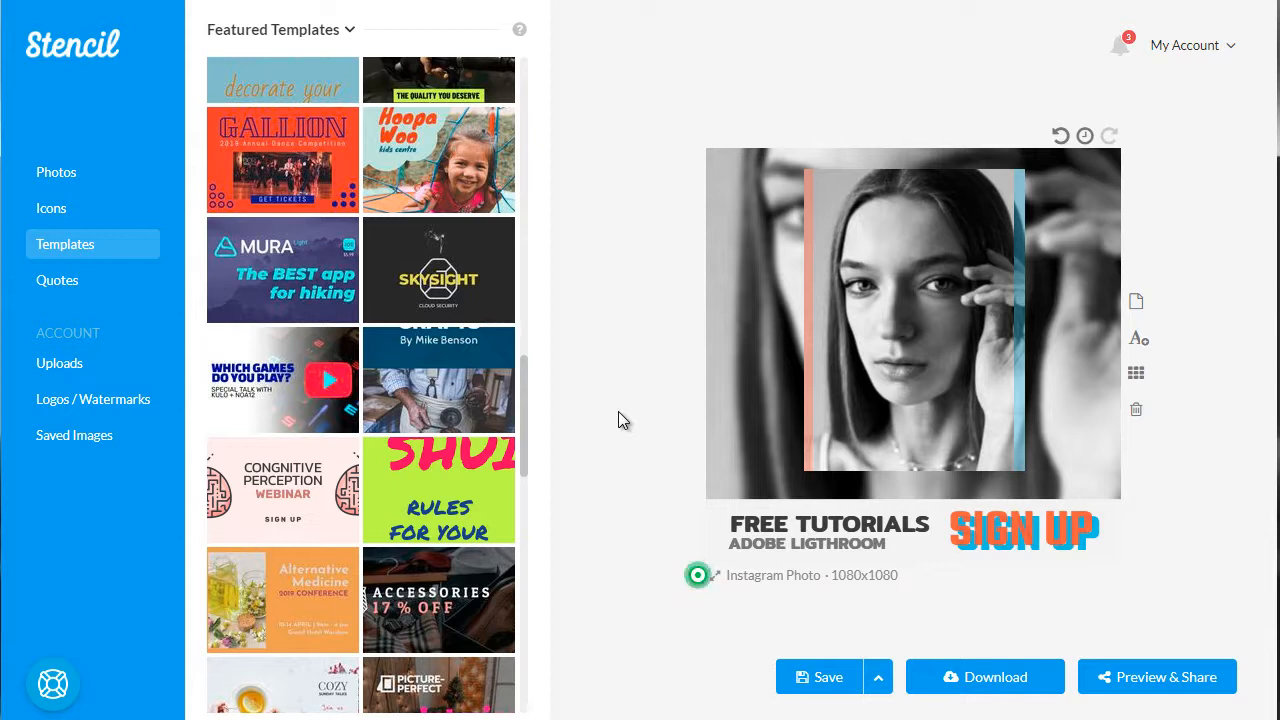
Leave the featured templates and open the library of royalty-free photos
scroll(330, 387, down, 3)
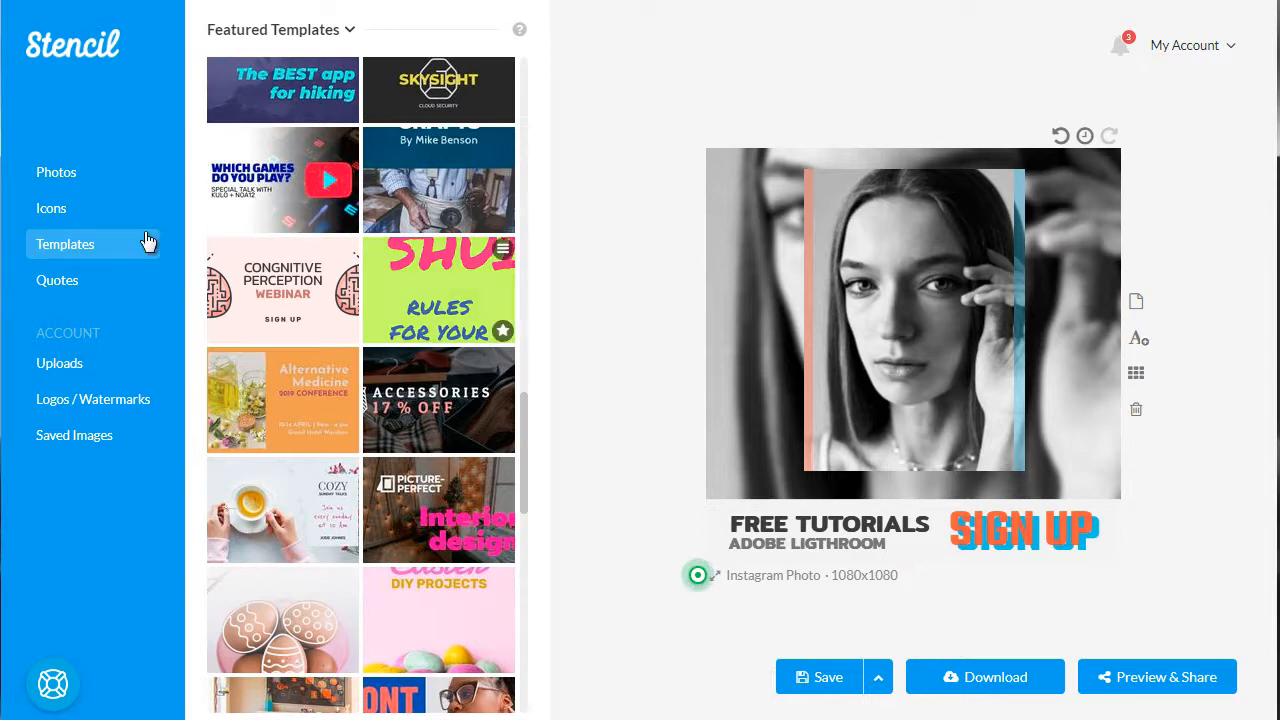
click(79, 173)
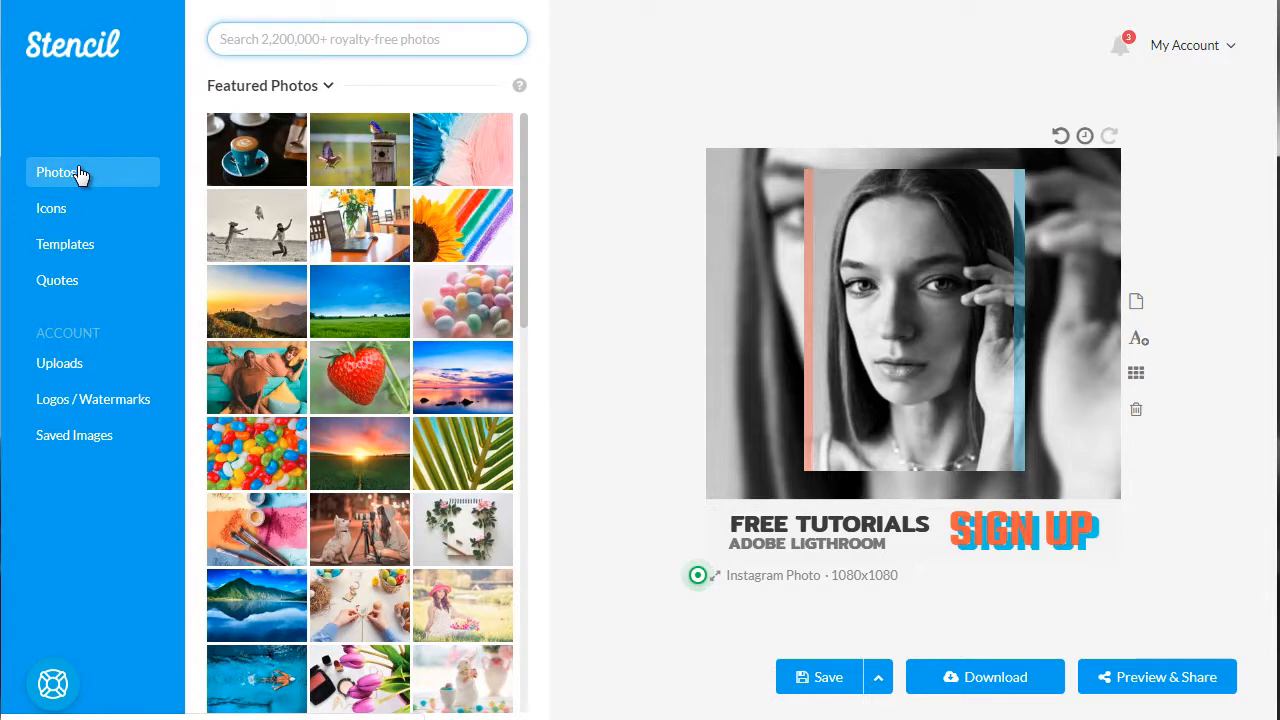